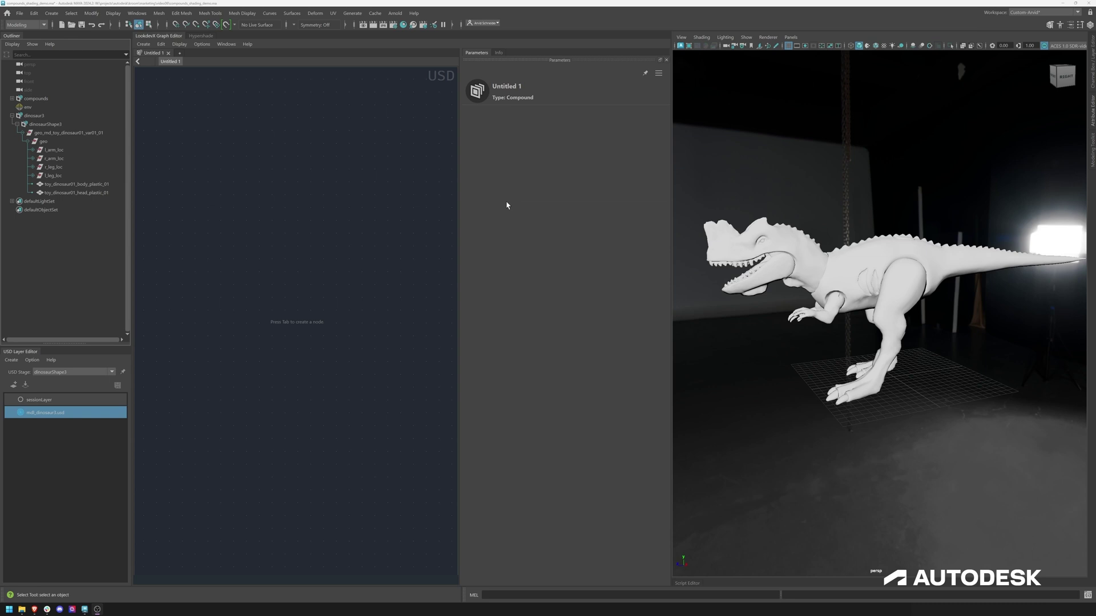
- Select dinosaur3 in the Outliner to show the dinosaurShape3 stage and its layers
click(57, 118)
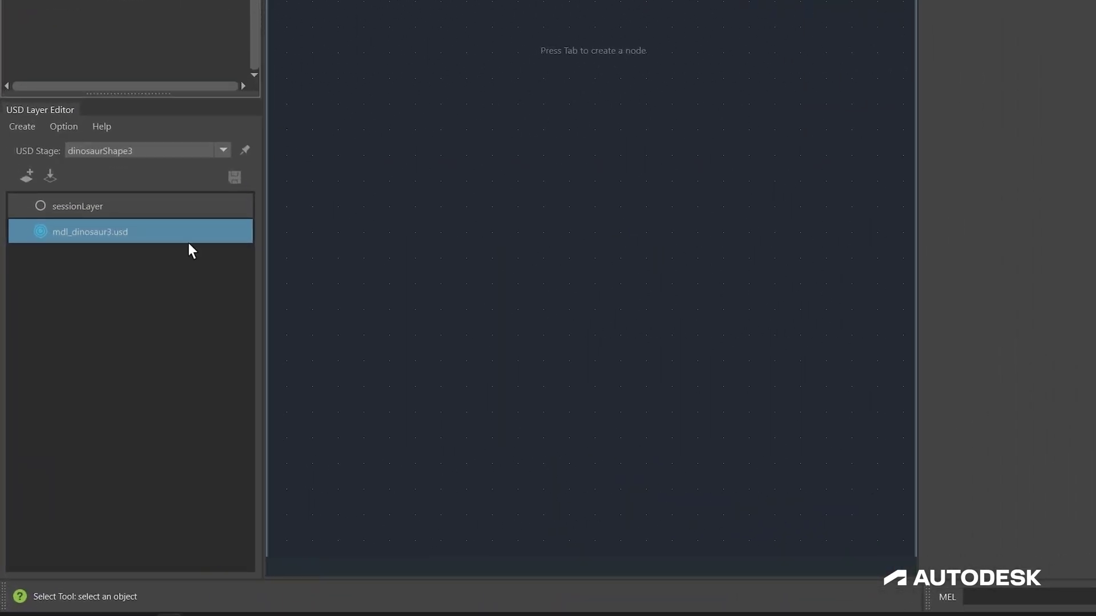
- Add a sublayer under mdl_dinosaur3.usd, save it as mat_dinosaur3.usd, and make it the edit target
click(115, 302)
click(126, 239)
right_click(119, 238)
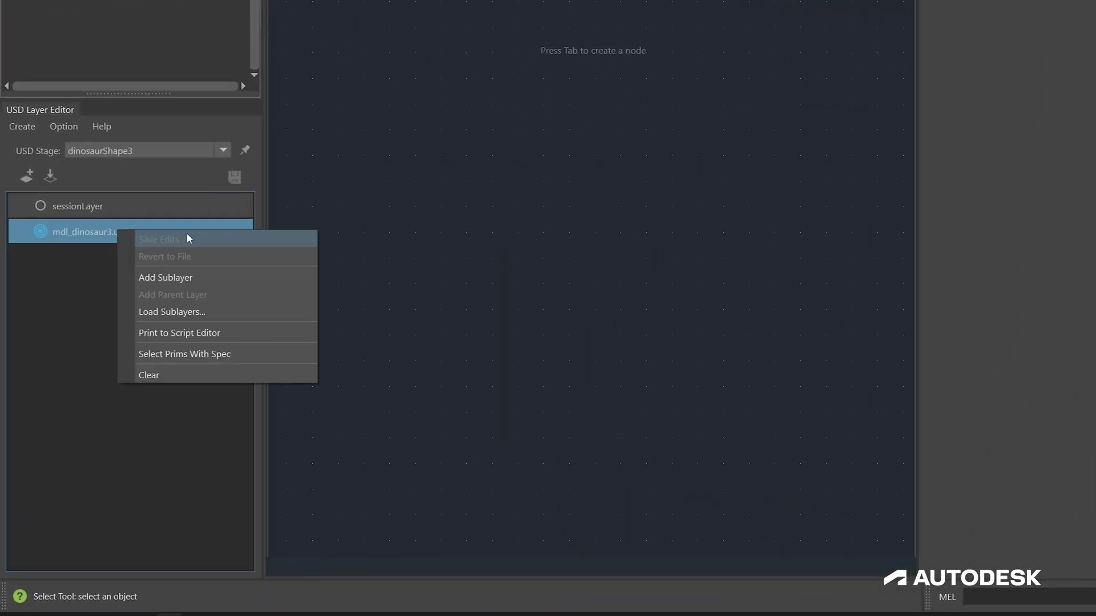
click(228, 277)
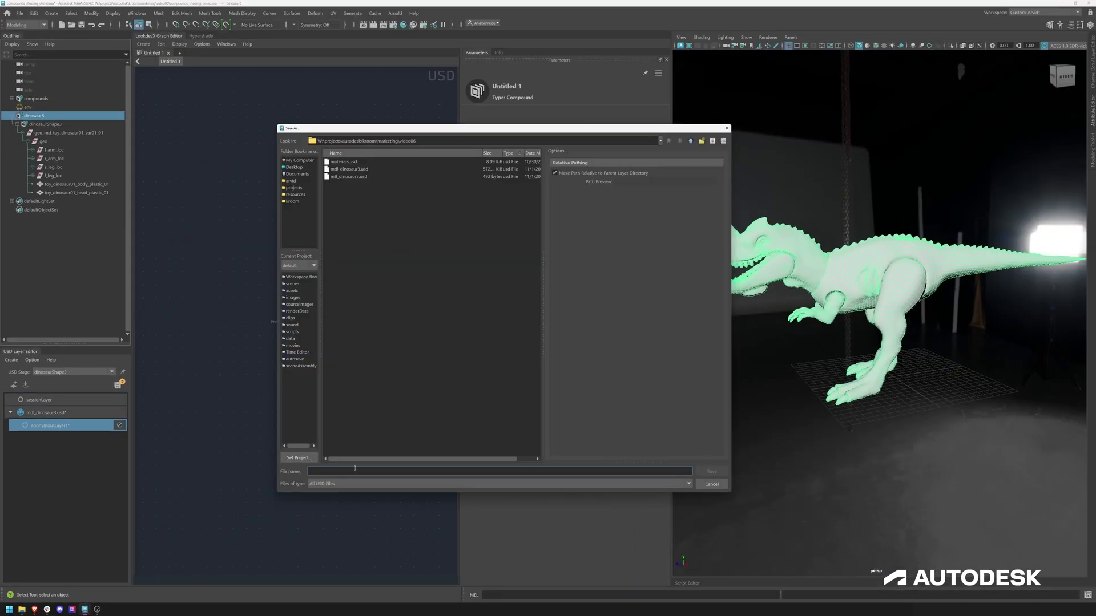
text(mdl_)
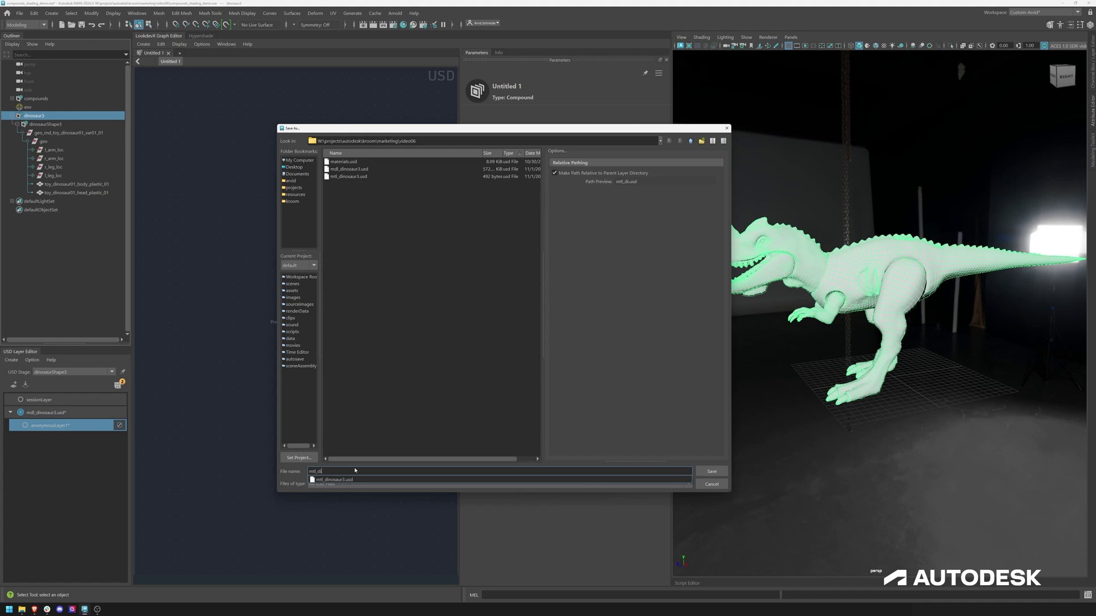
key(Down)
key(Return)
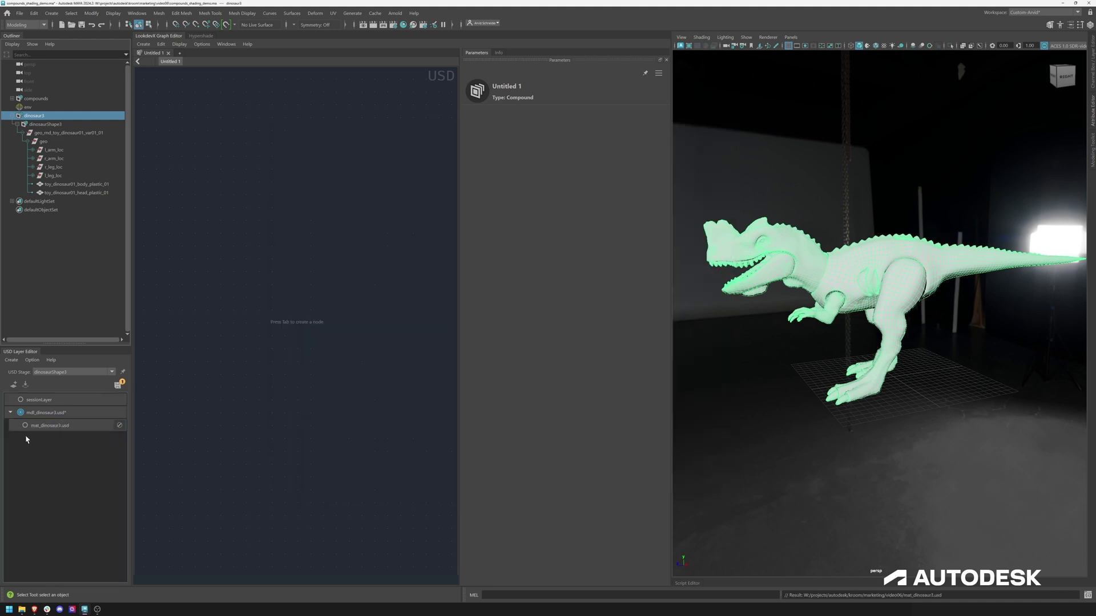
click(25, 425)
key(Tab)
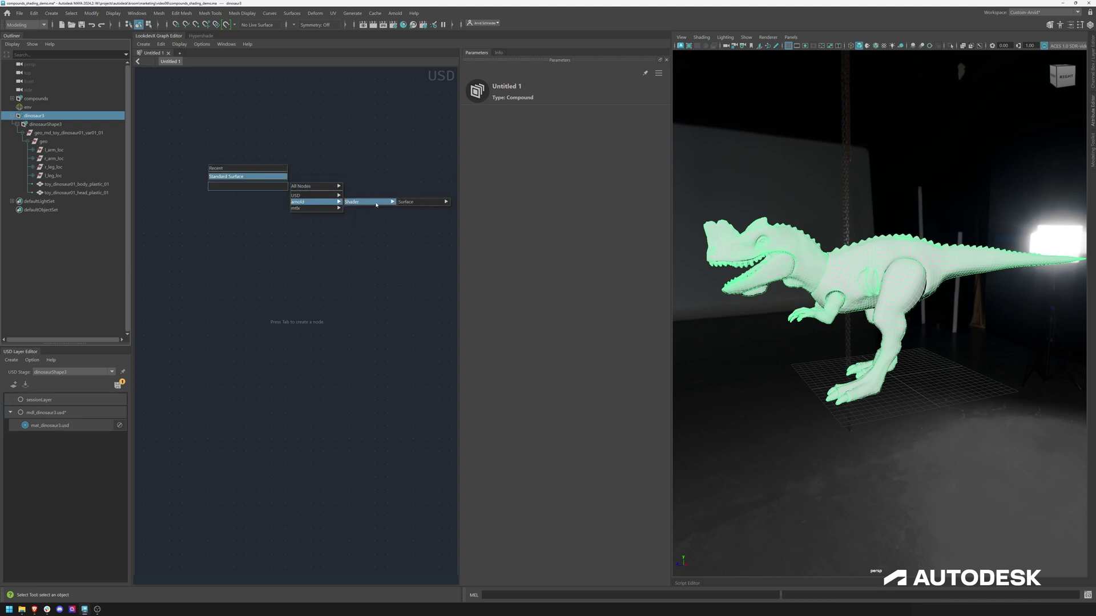
- Create an Arnold Standard Surface material named dinosaur3_materail_container and step inside it
mouse_move(419, 201)
click(469, 274)
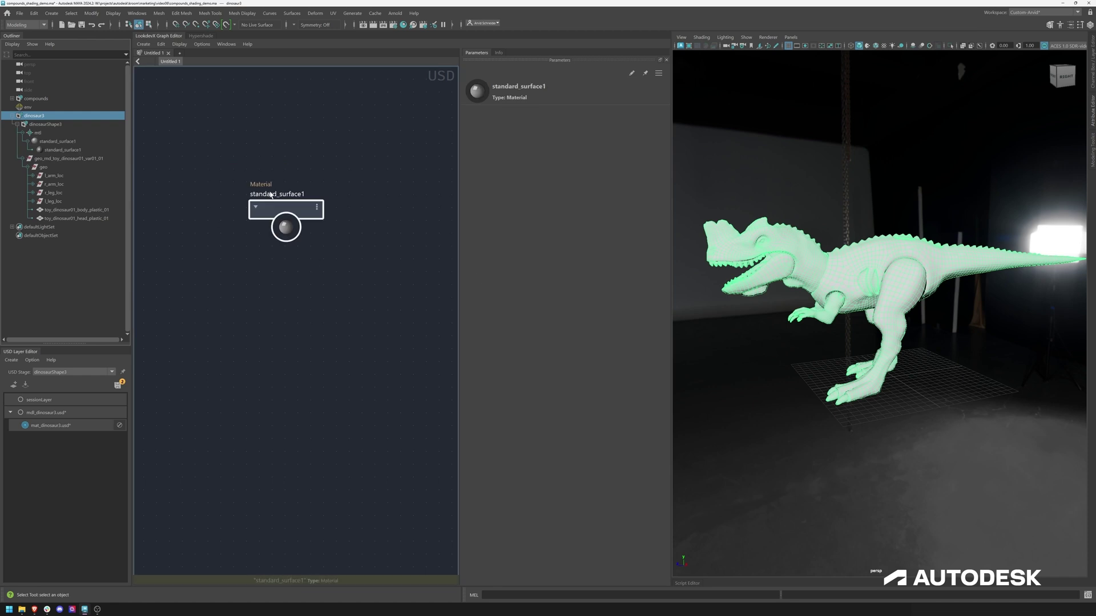
double_click(270, 195)
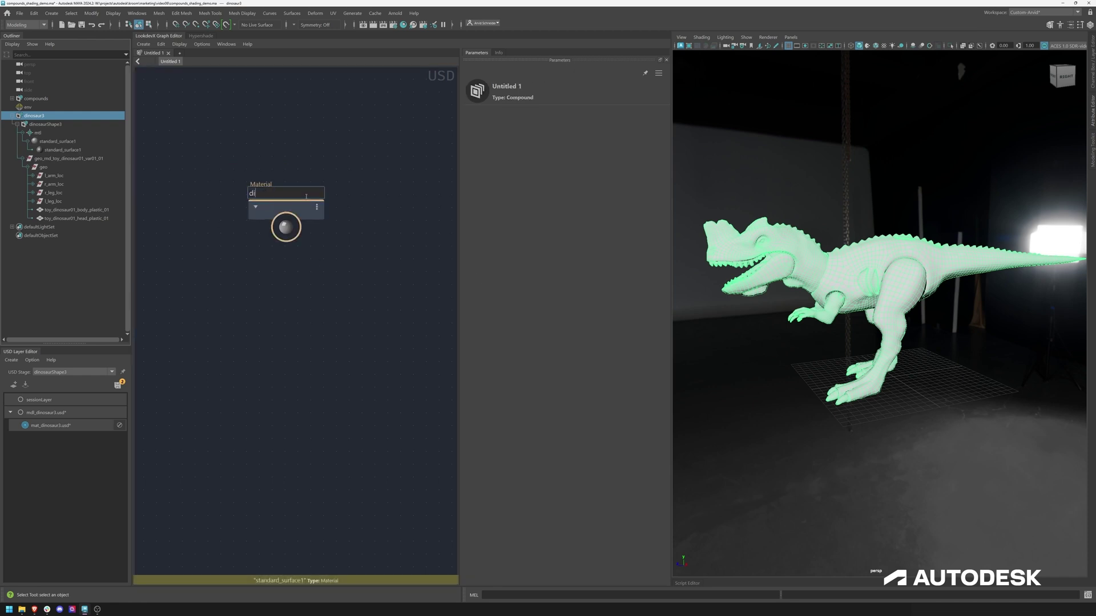
text(dinosaur3_materail_container)
key(Return)
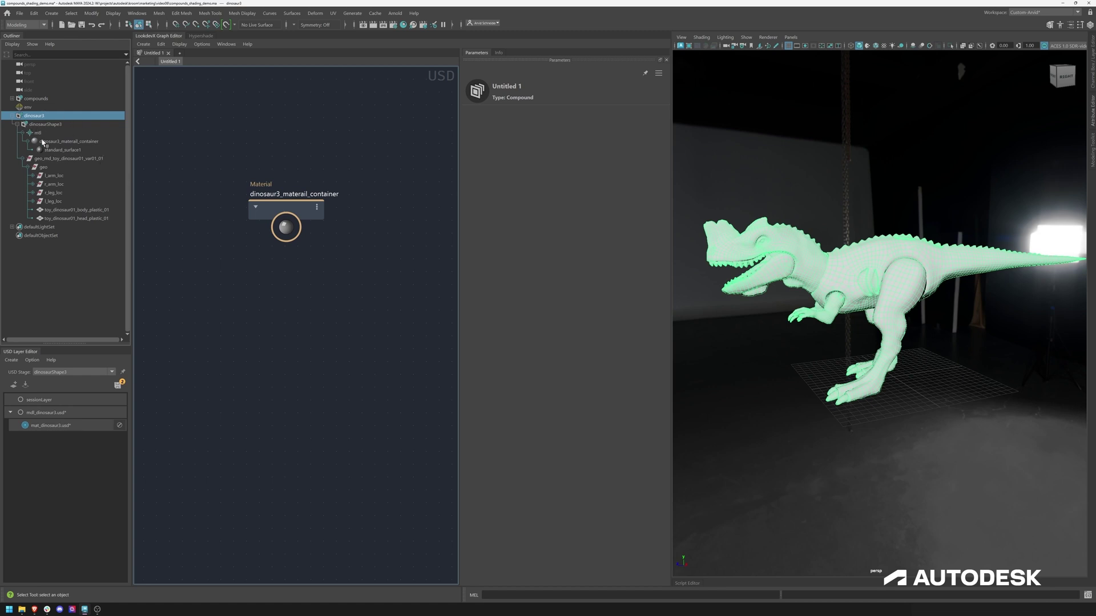
double_click(299, 206)
mouse_move(323, 300)
middle_down()
mouse_move(335, 170)
mouse_move(309, 191)
middle_up()
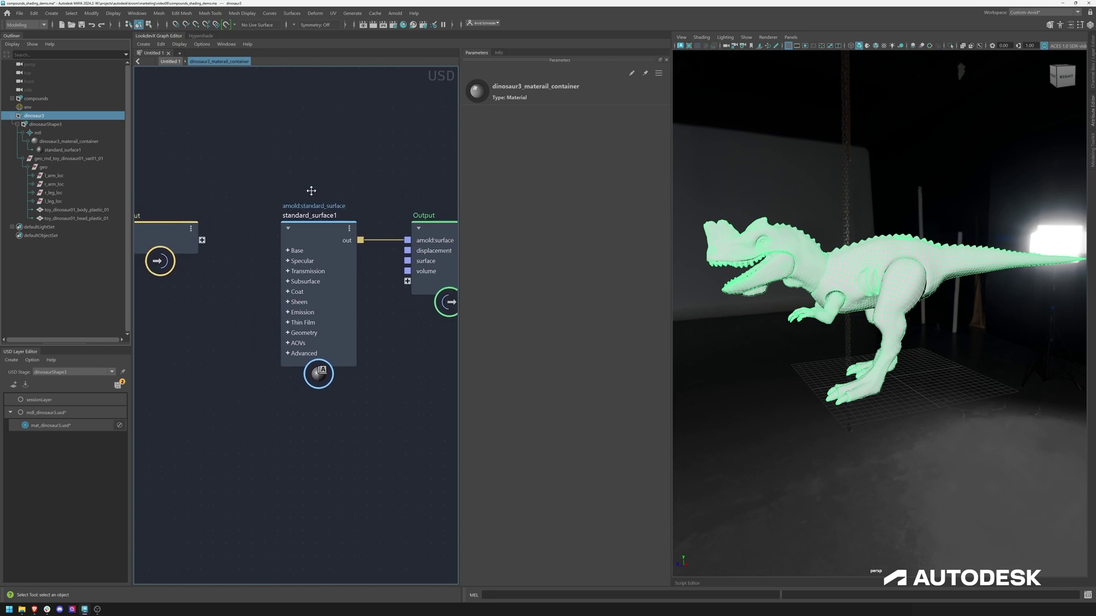
click(69, 413)
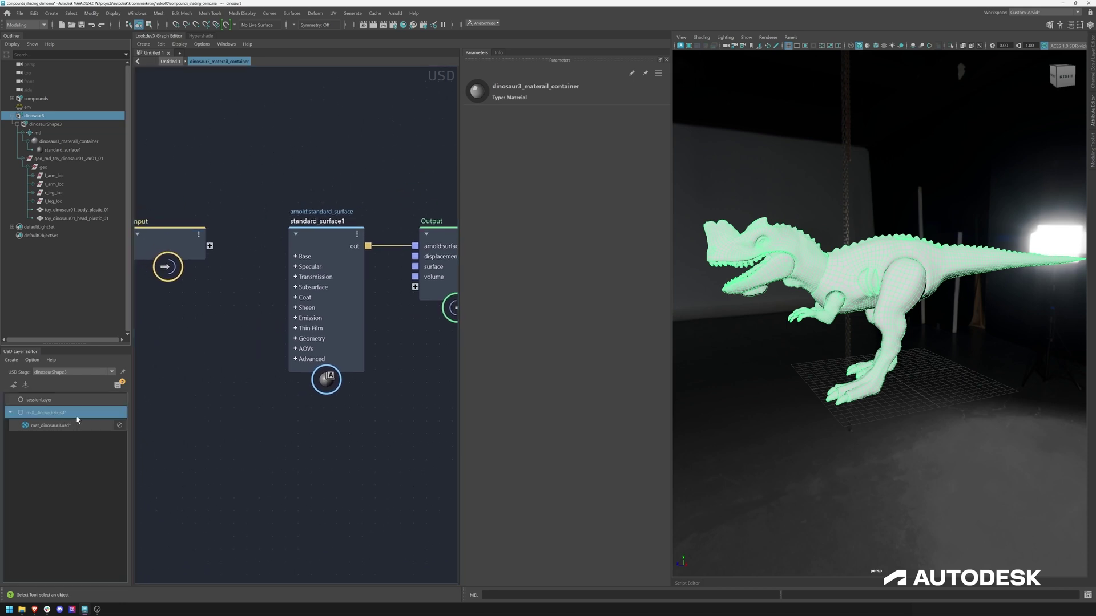
- Add another sublayer beneath mdl_dinosaur3.usd and save it to disk as bnd_dinosaur3.usd
right_click(77, 418)
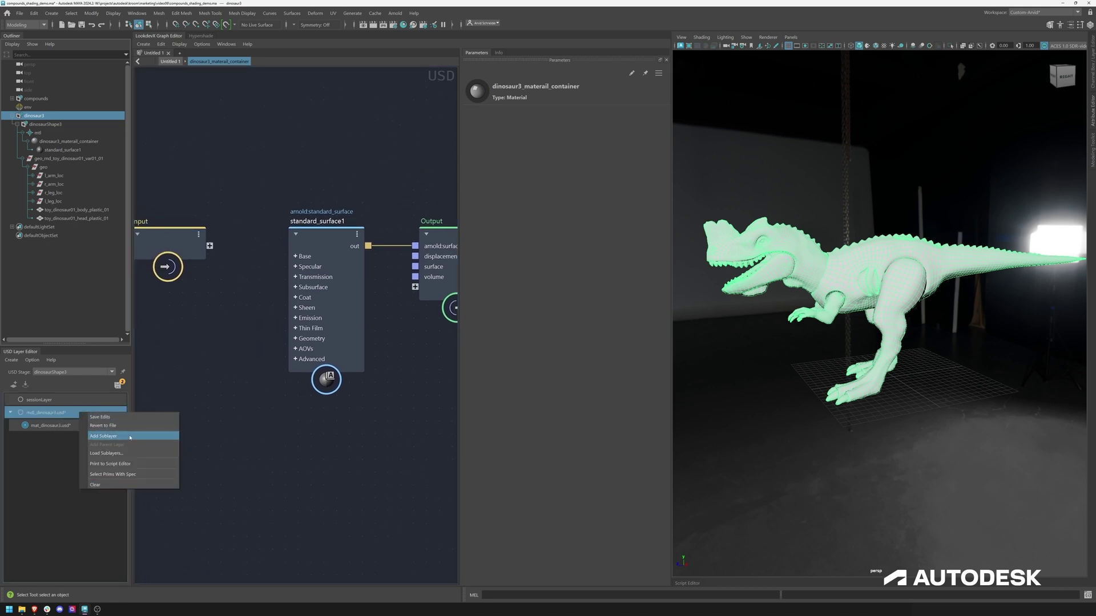
click(129, 437)
click(119, 385)
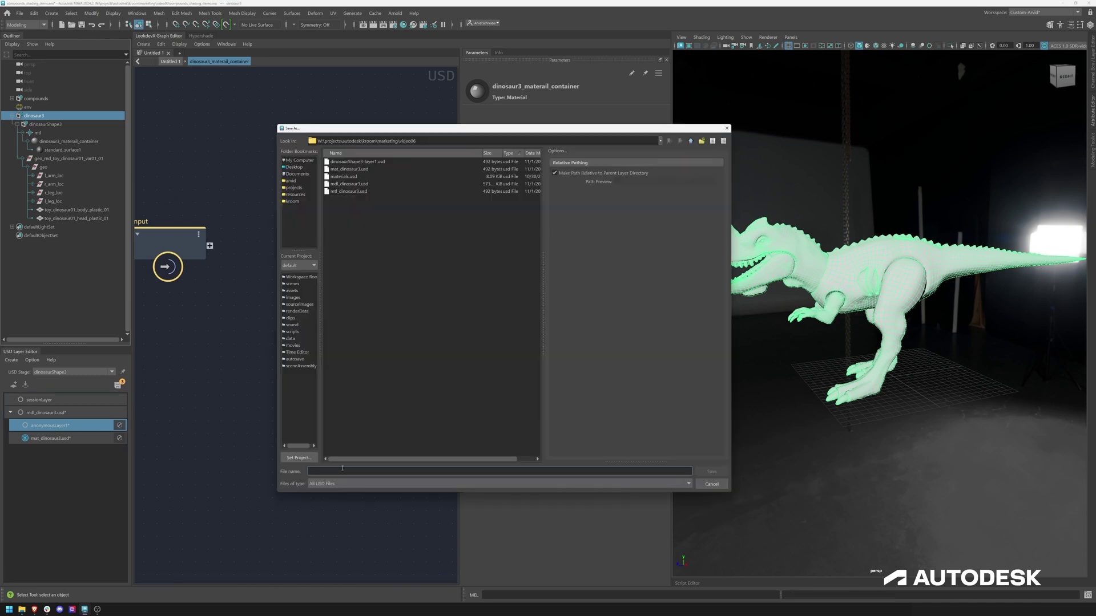
text(lit)
key(Return)
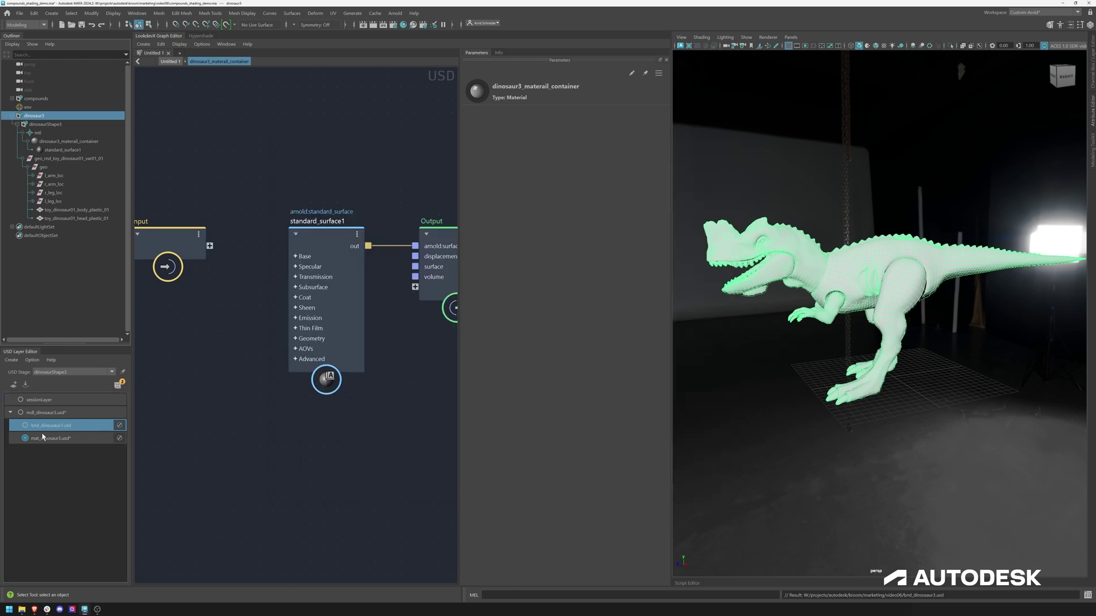
- With bnd_dinosaur3.usd as edit target, assign the container material to the dinosaur's geo group
click(24, 426)
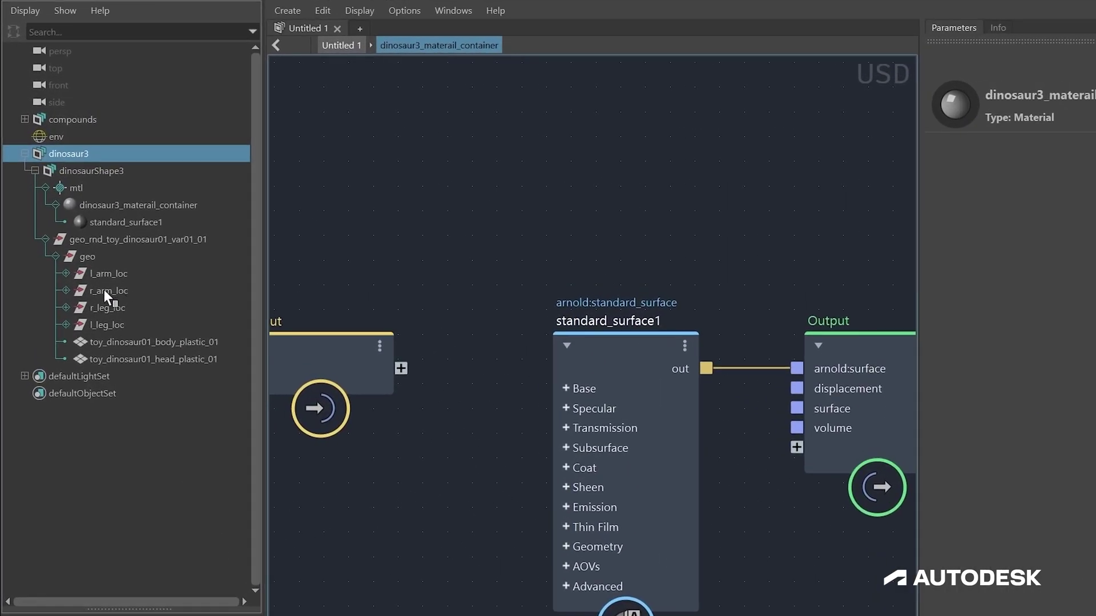
click(107, 257)
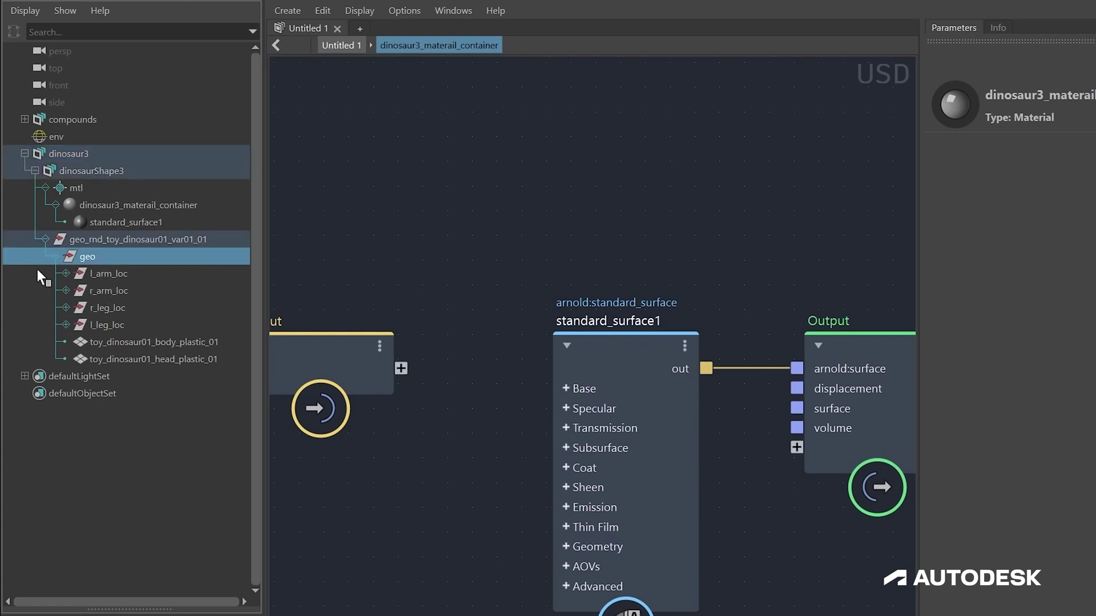
right_click(124, 206)
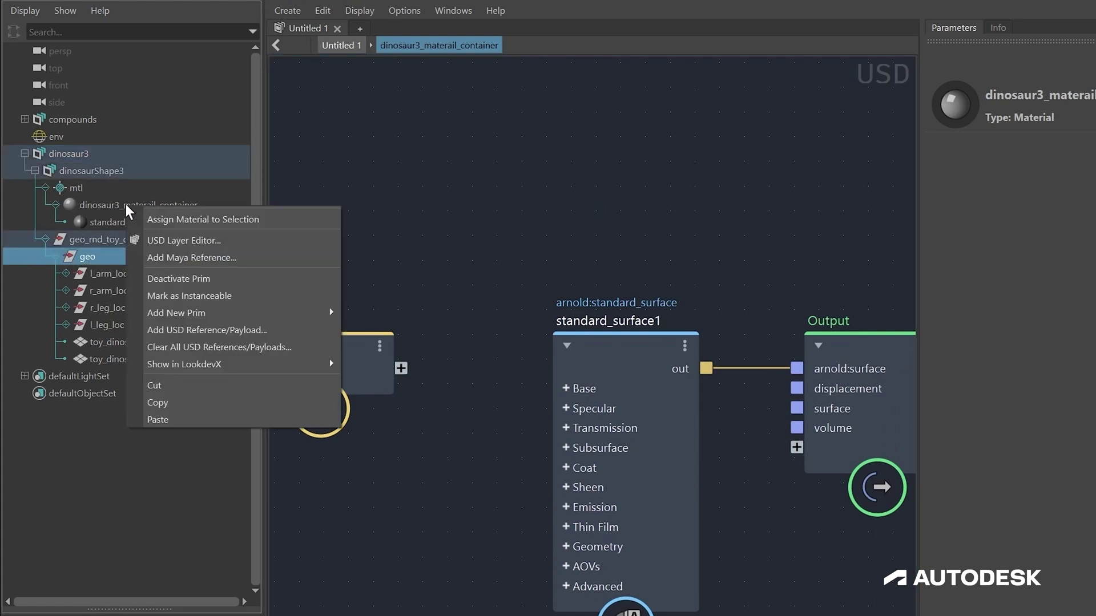
click(192, 221)
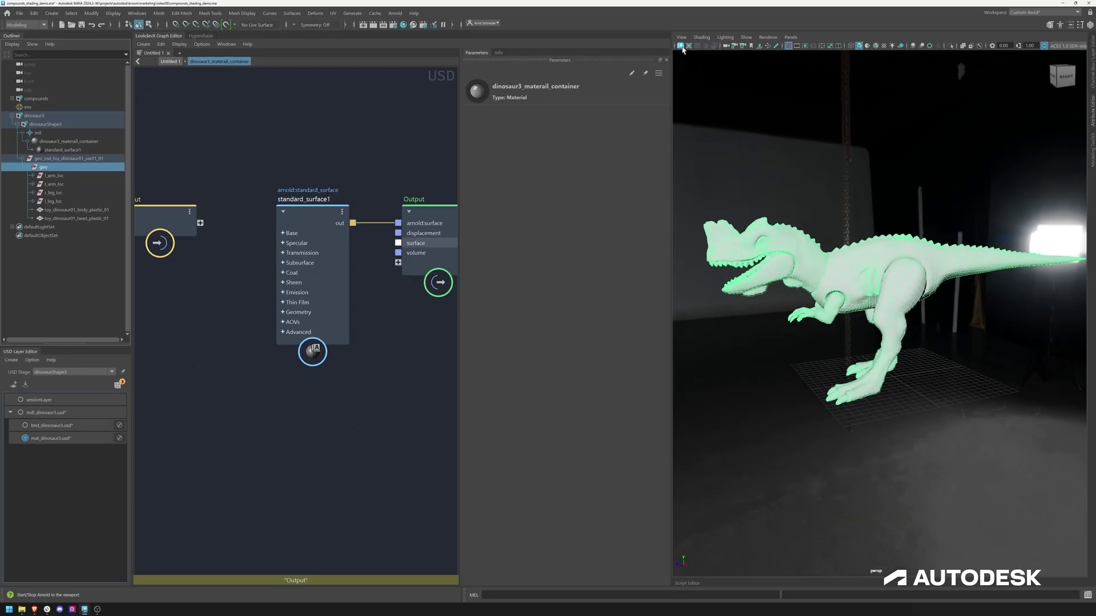
- Start the Arnold viewport render and lower standard_surface1's base colour red value to get cyan
click(727, 100)
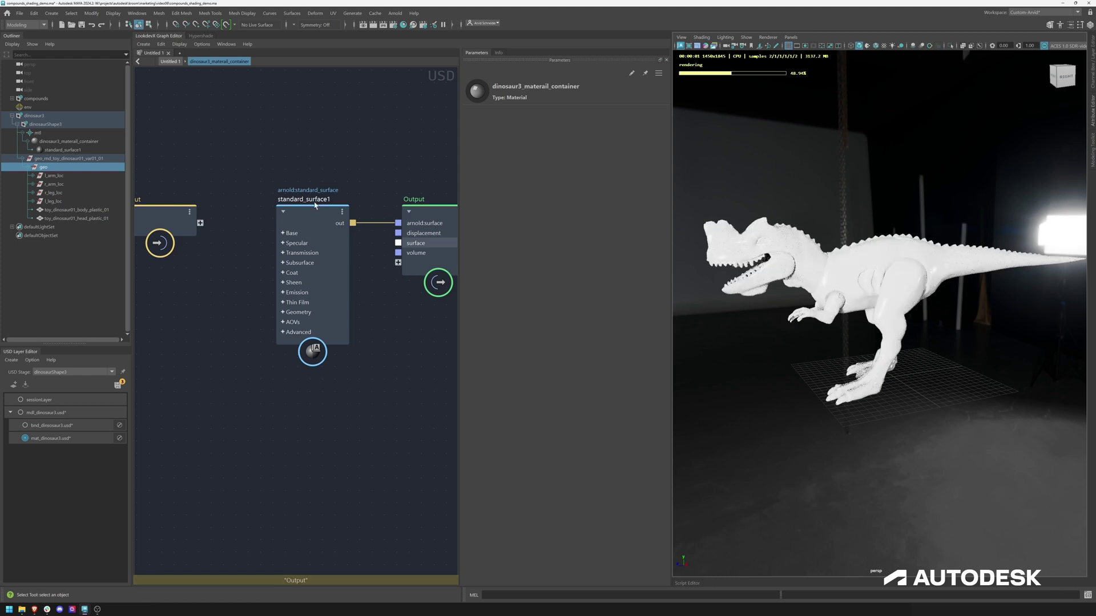
click(302, 214)
drag(557, 139, 525, 166)
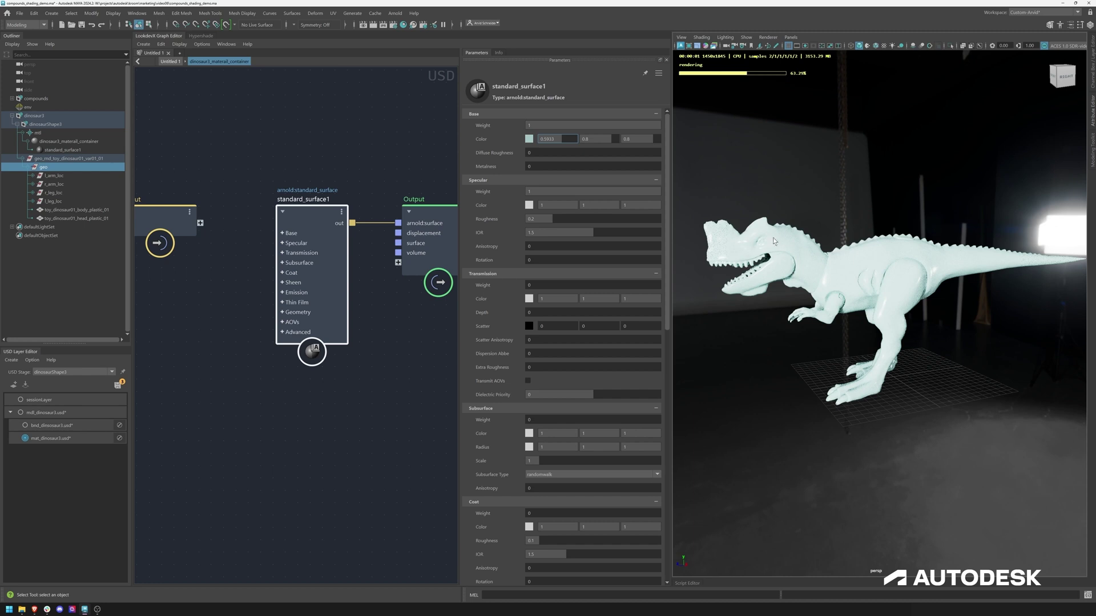
drag(550, 138, 562, 172)
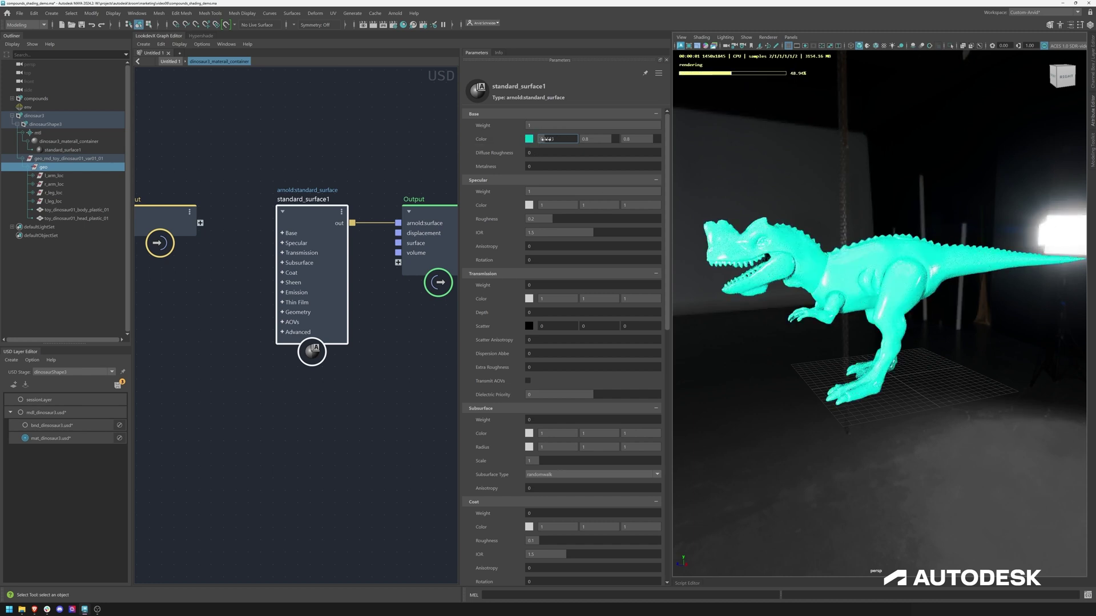
- Stop the Arnold render and locate textureLoaderRgb inside the compounds asset's COMPOUNDS material
click(680, 48)
alt+middle_drag(257, 147, 338, 144)
click(215, 210)
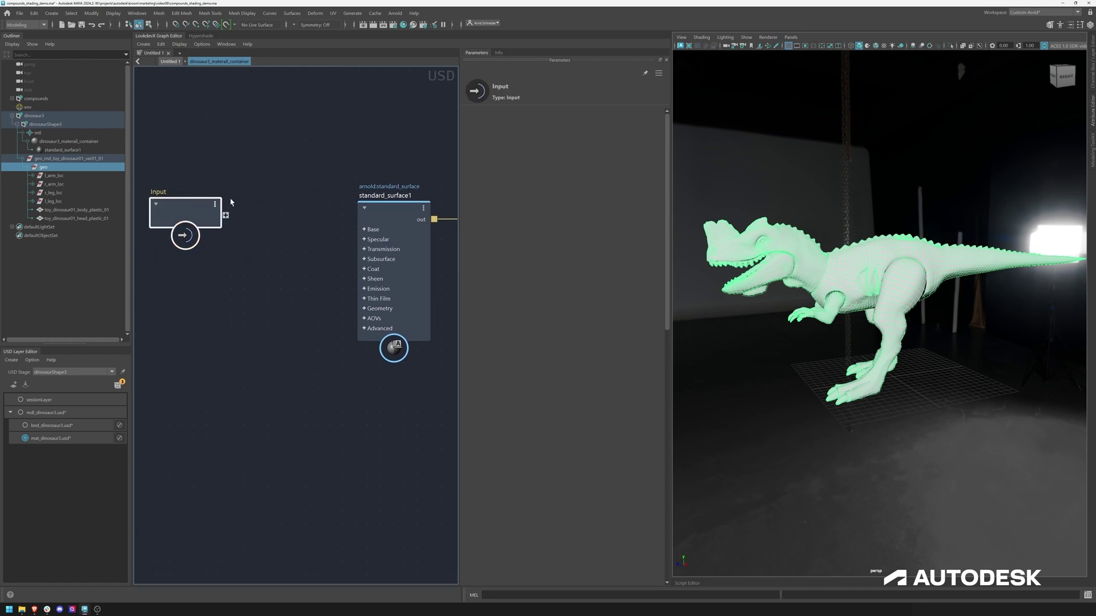
click(38, 99)
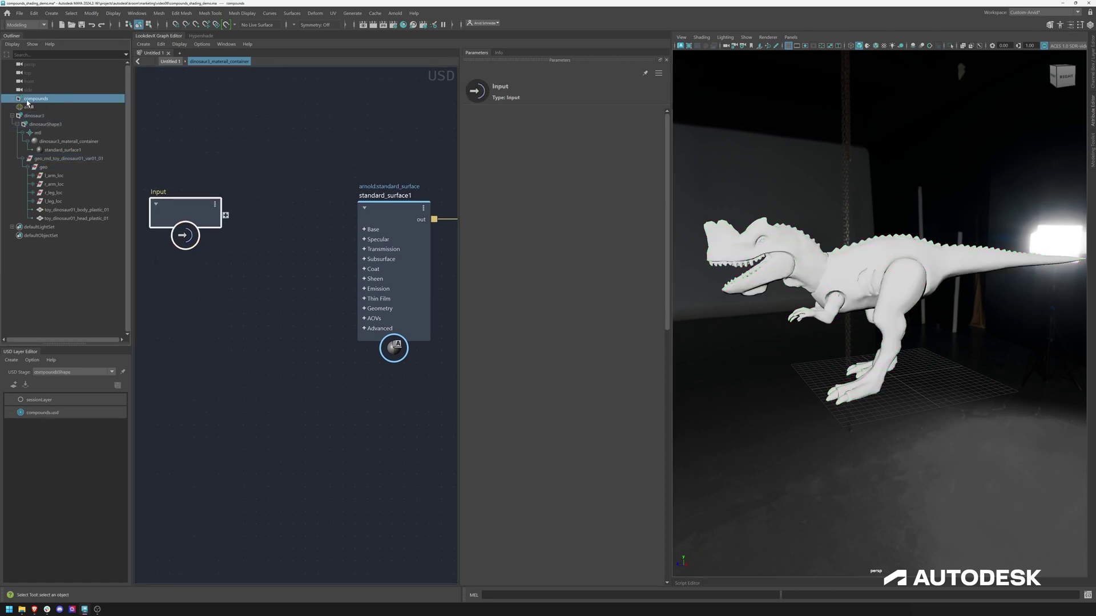
click(10, 100)
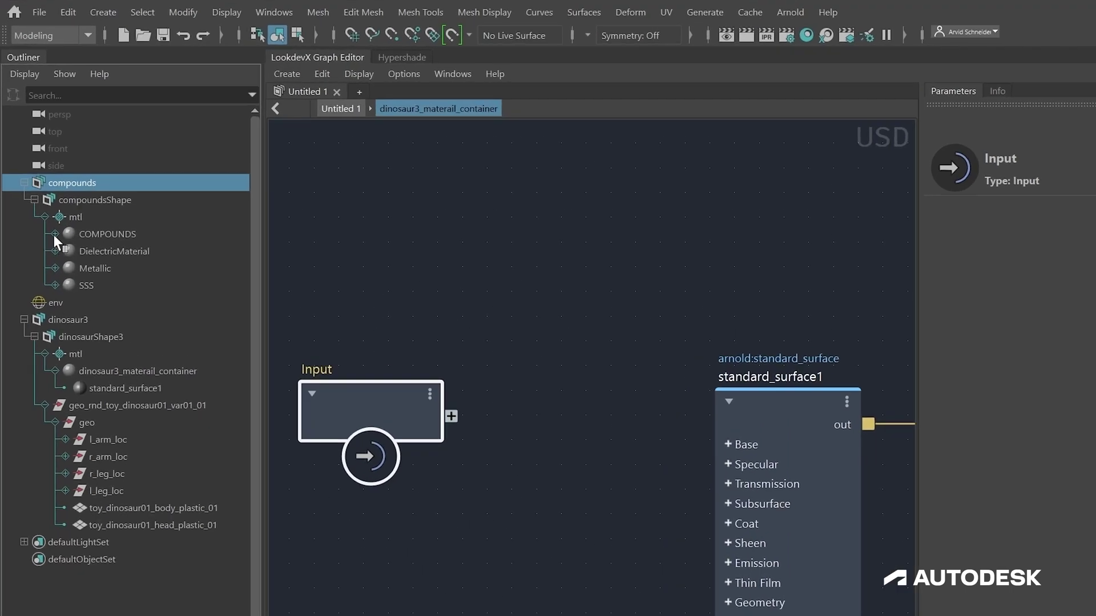
click(56, 234)
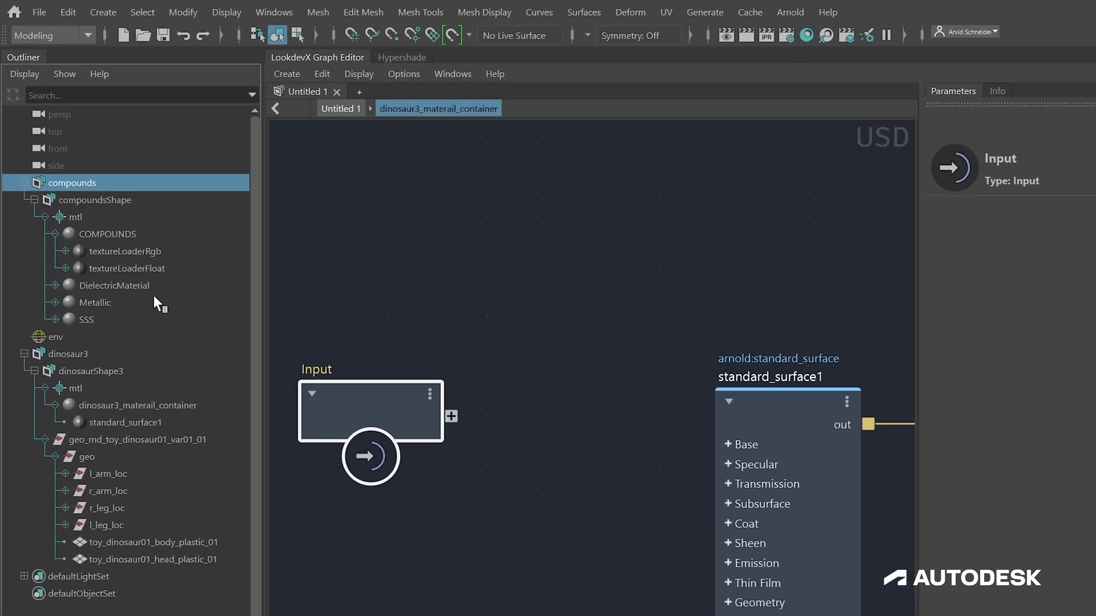
click(128, 251)
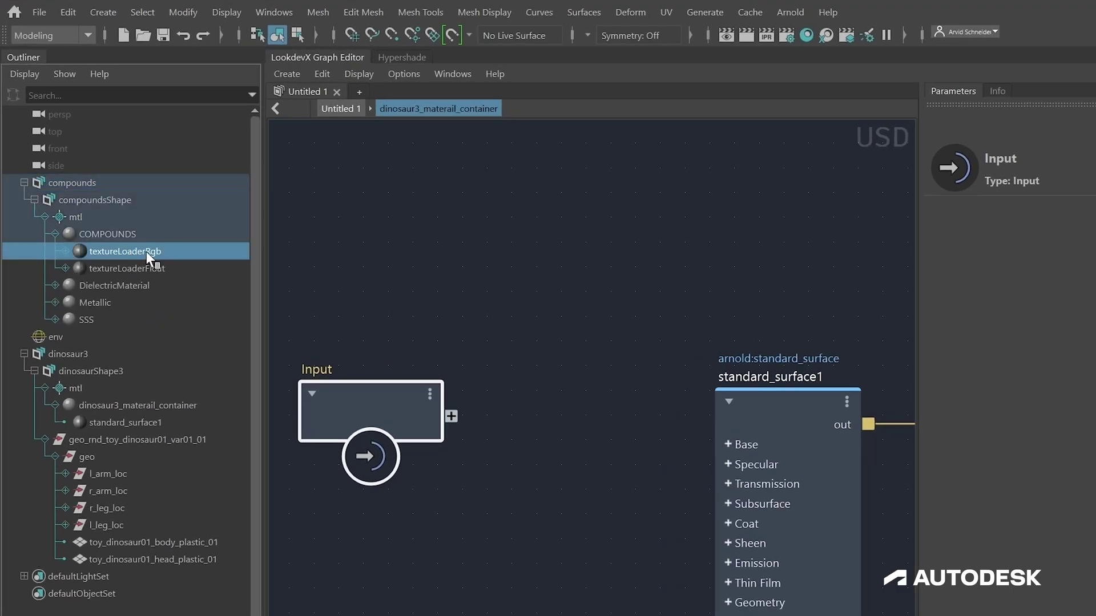
- With mat_dinosaur3.usd as edit target, drag textureLoaderRgb into the material container graph
click(118, 392)
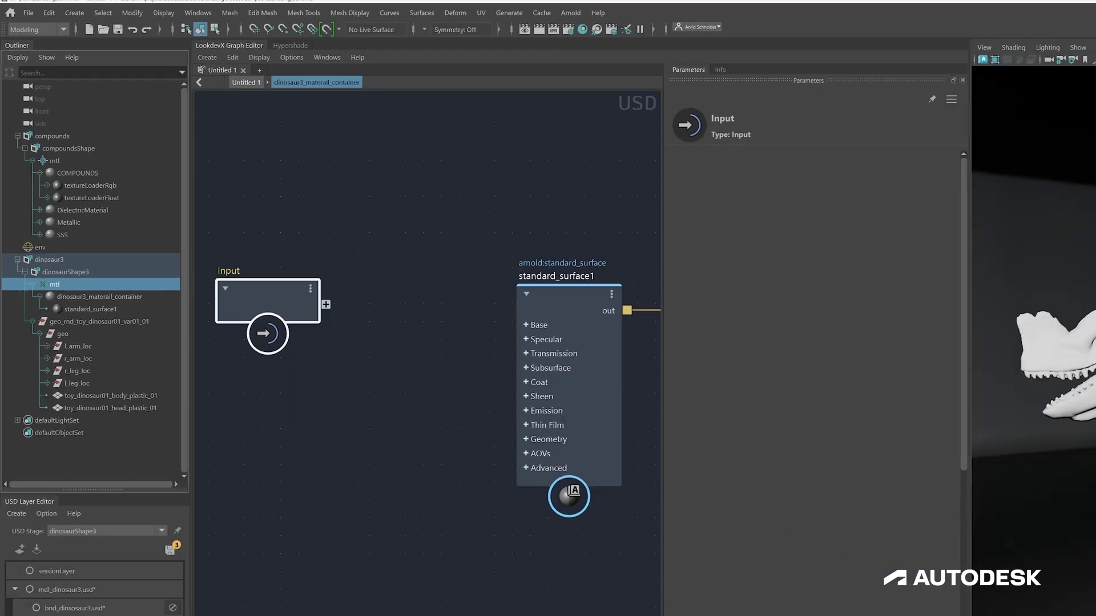
click(41, 439)
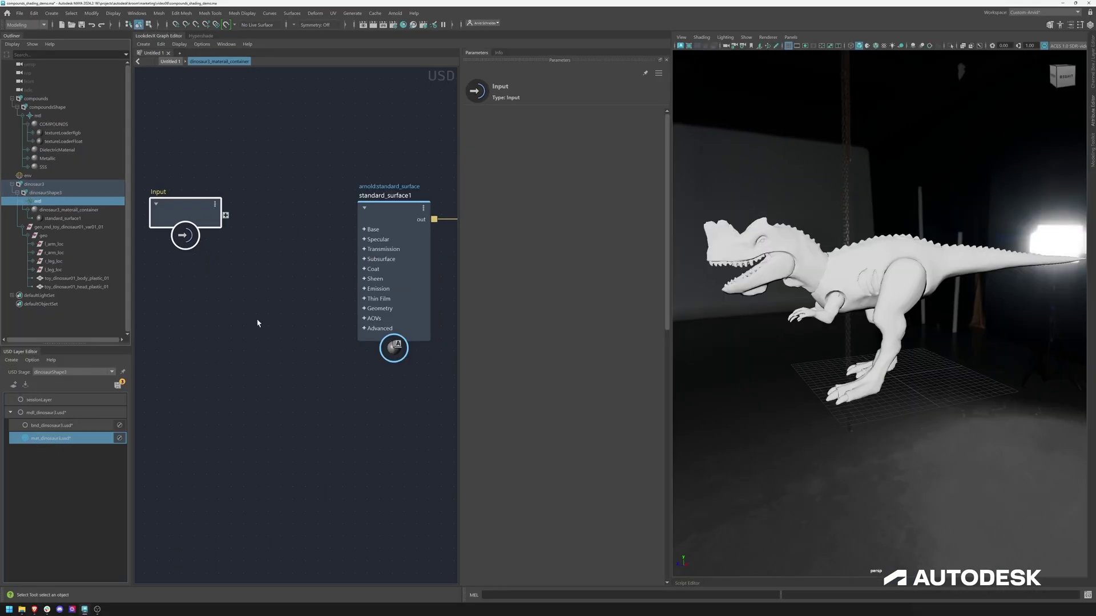
click(272, 260)
drag(59, 133, 270, 259)
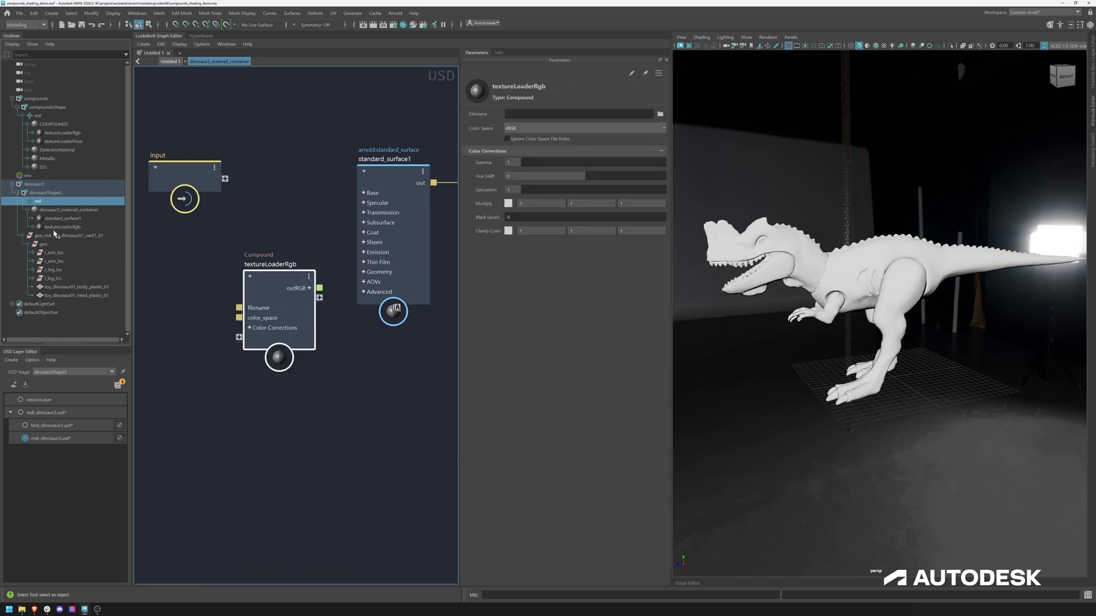
- Connect textureLoaderRgb's outRGB to standard_surface1's base_color
click(55, 229)
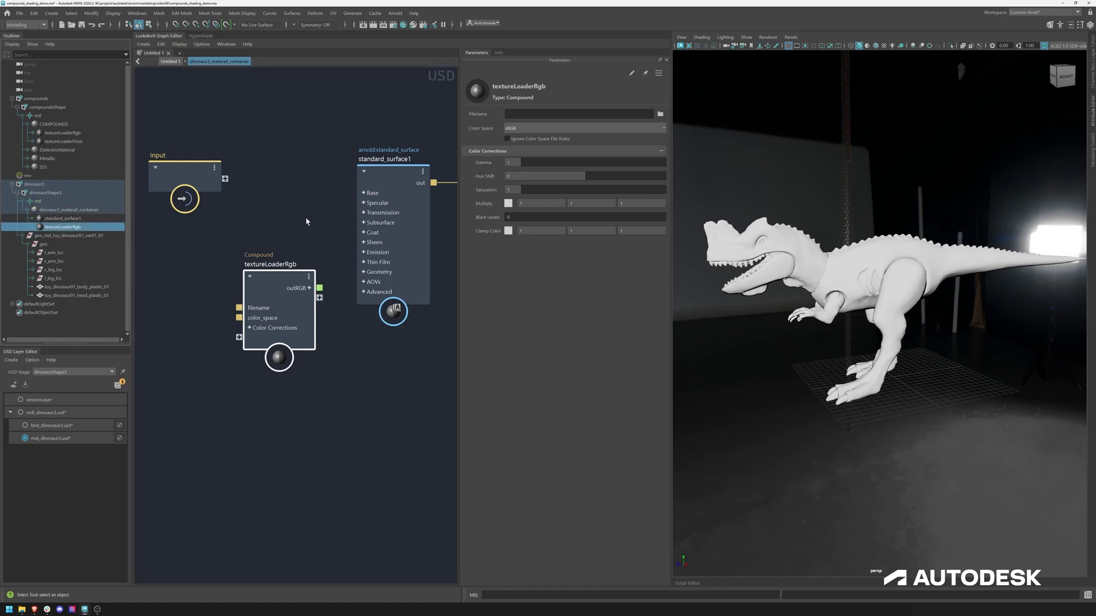
scroll(269, 215, down, 3)
scroll(264, 227, up, 1)
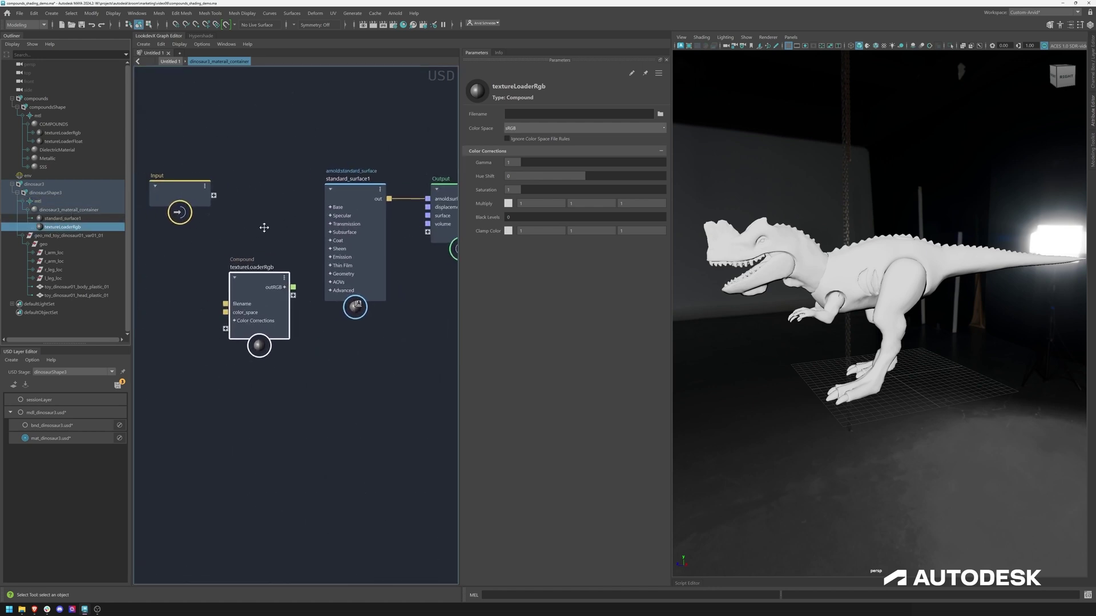
drag(180, 193, 156, 193)
drag(256, 283, 244, 240)
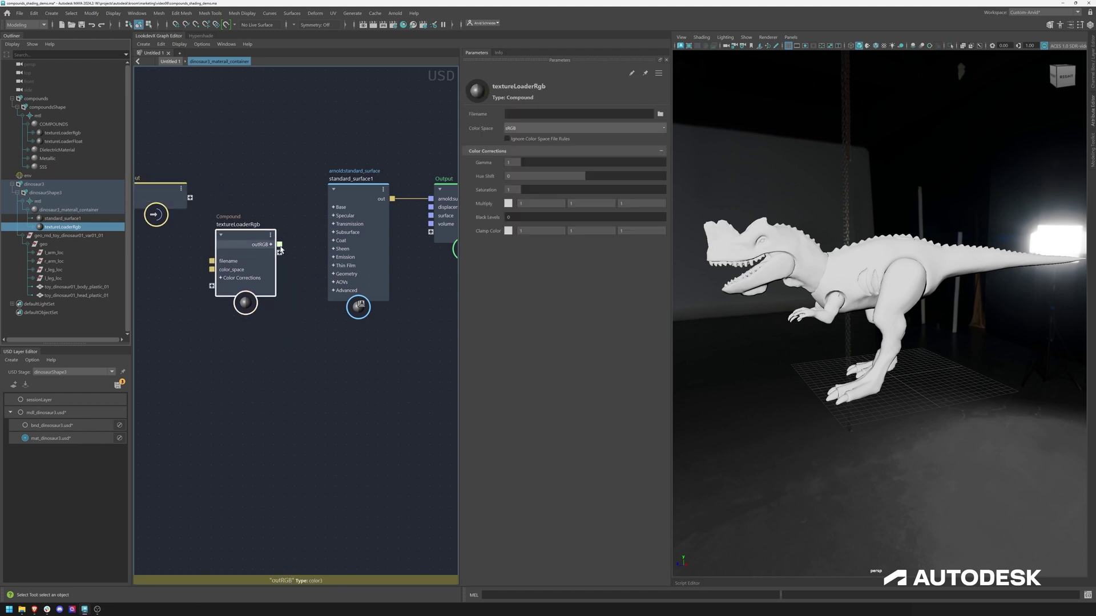
drag(279, 244, 323, 226)
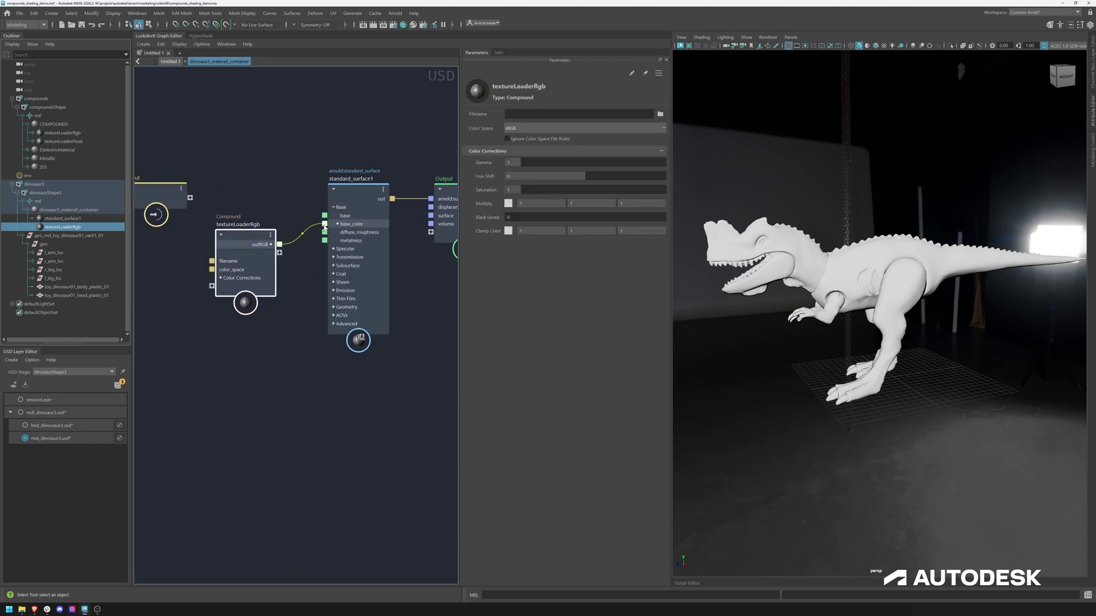
- Promote the compound's filename port to the container as a new Input parameter
middle_drag(225, 209, 285, 192)
click(203, 178)
drag(204, 179, 169, 187)
mouse_move(304, 239)
mouse_down()
mouse_move(301, 215)
mouse_move(205, 193)
mouse_up()
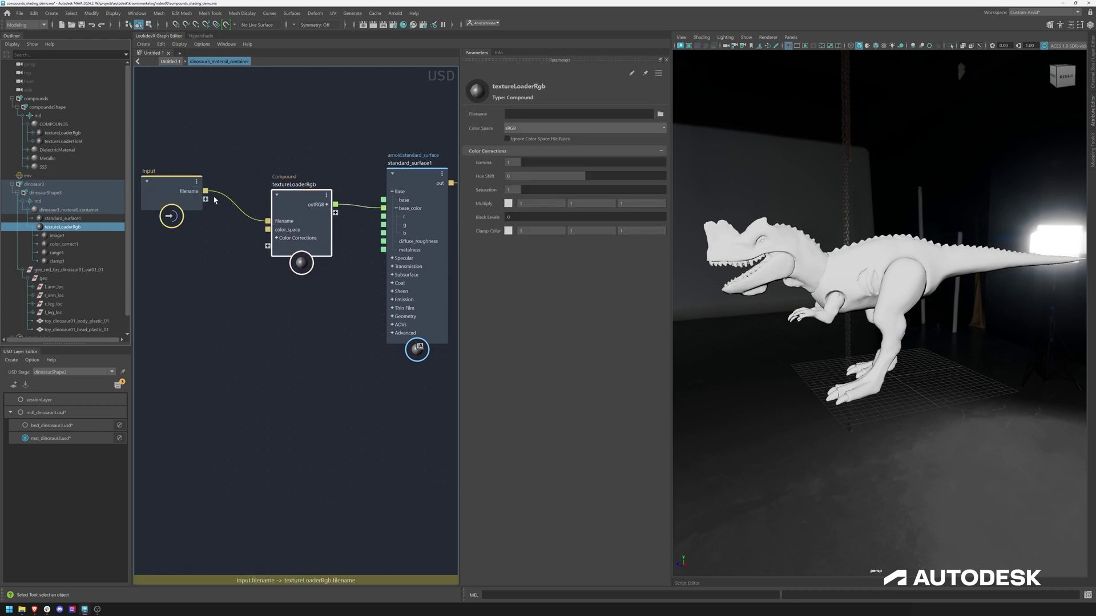
click(289, 157)
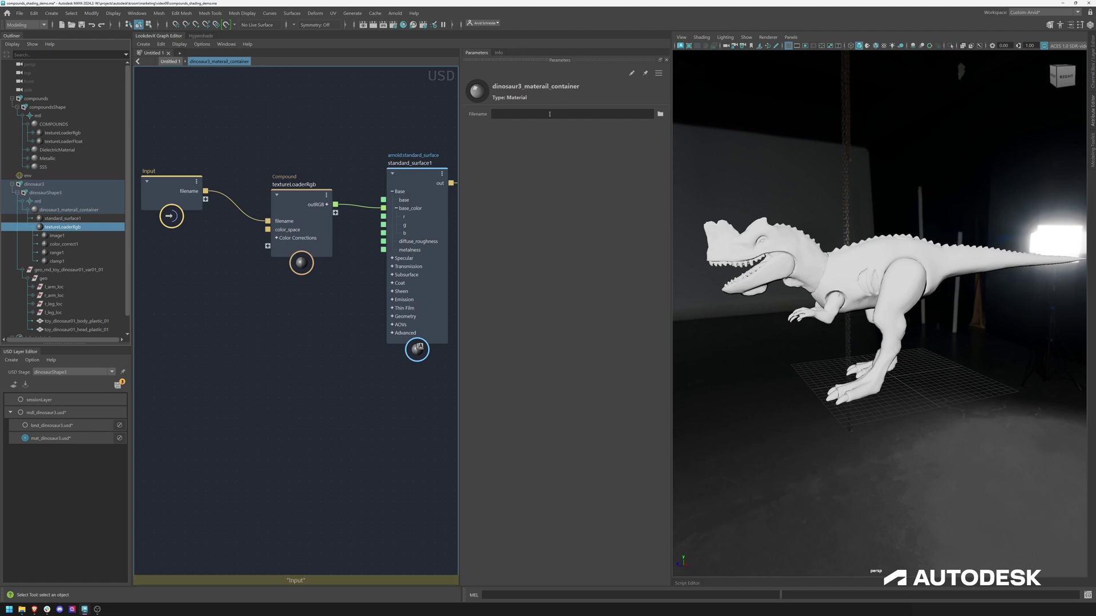
- Rename the exposed filename port to baseColor and save the scene with Ctrl+S
right_click(191, 193)
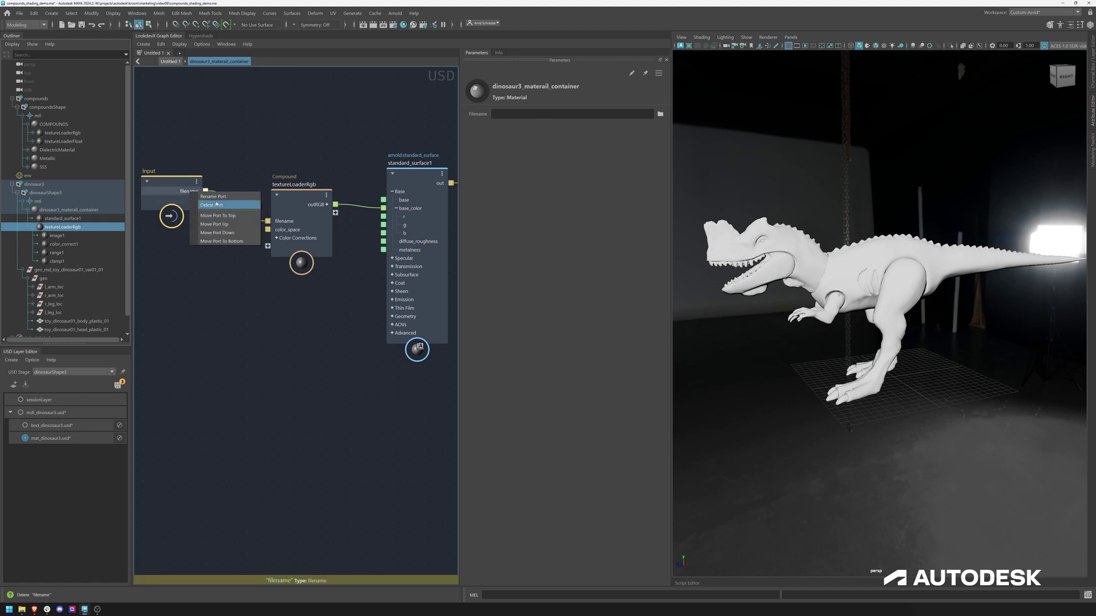
click(214, 196)
text(b)
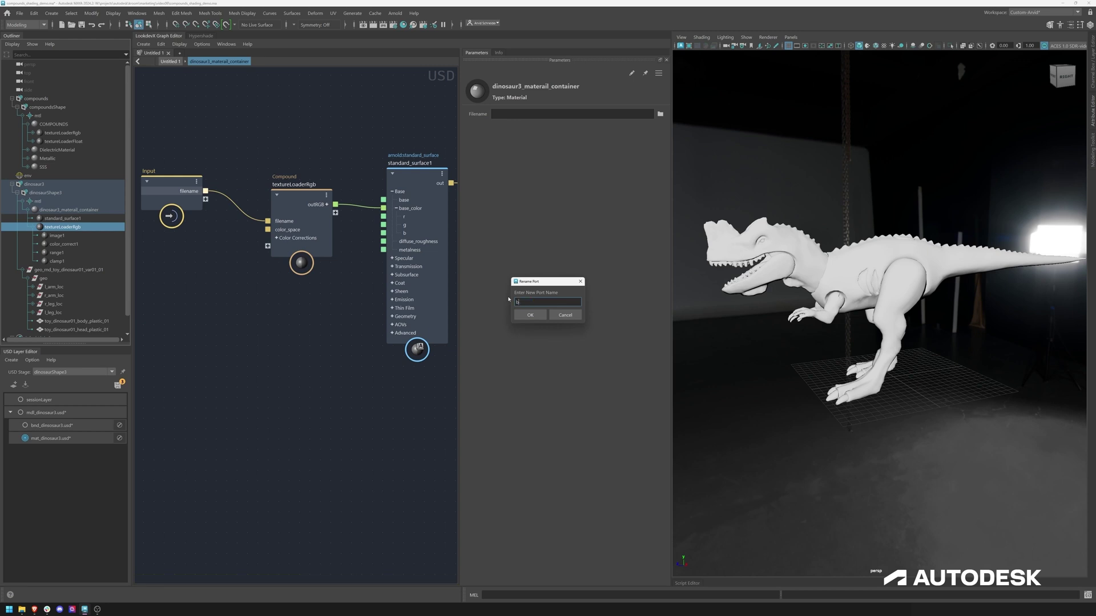
text(or)
key(Return)
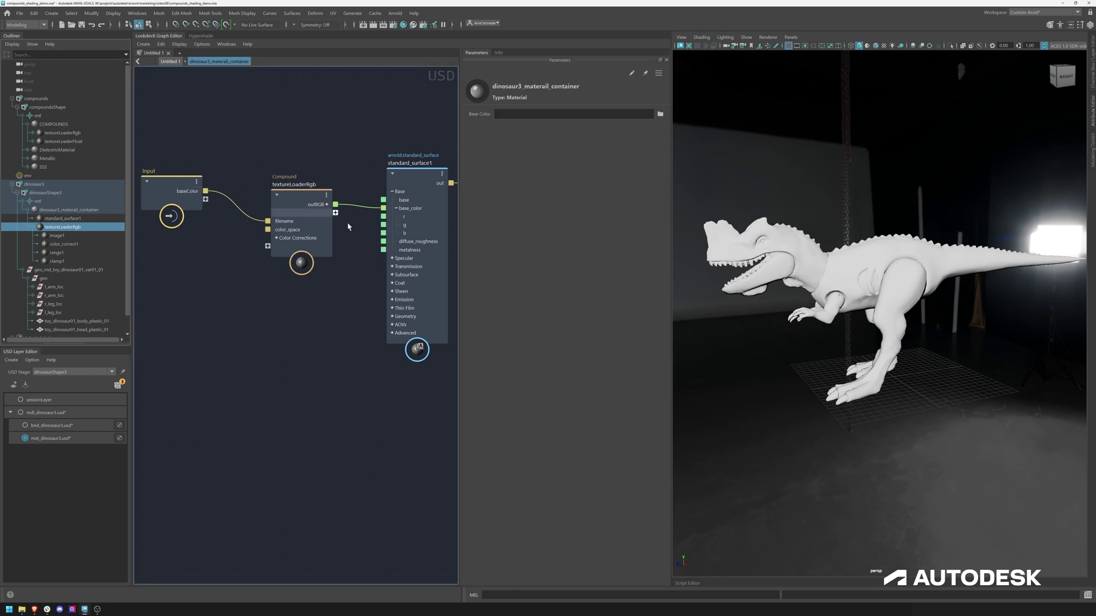
key(ctrl+s)
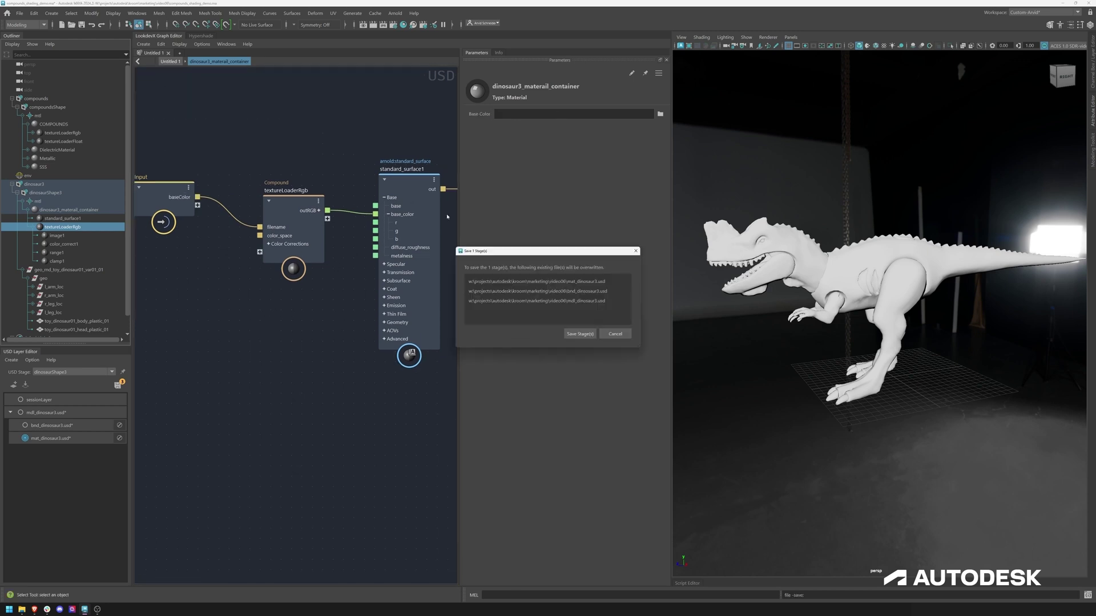
- Save the USD stages, point Base Color at the texture in lessons assets, and preview in IPR
click(576, 334)
click(175, 195)
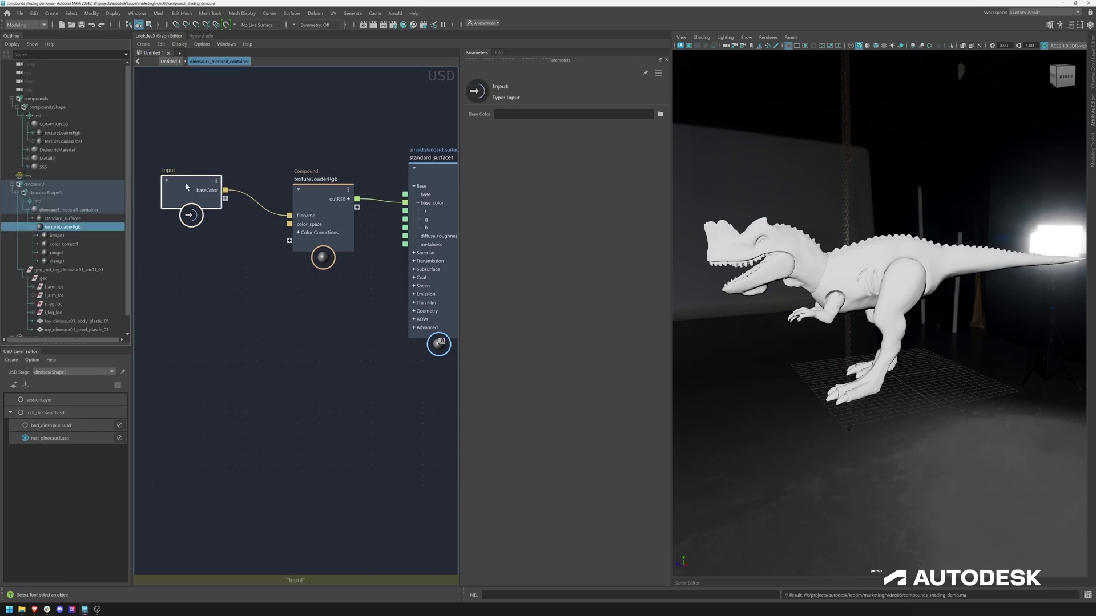
click(660, 113)
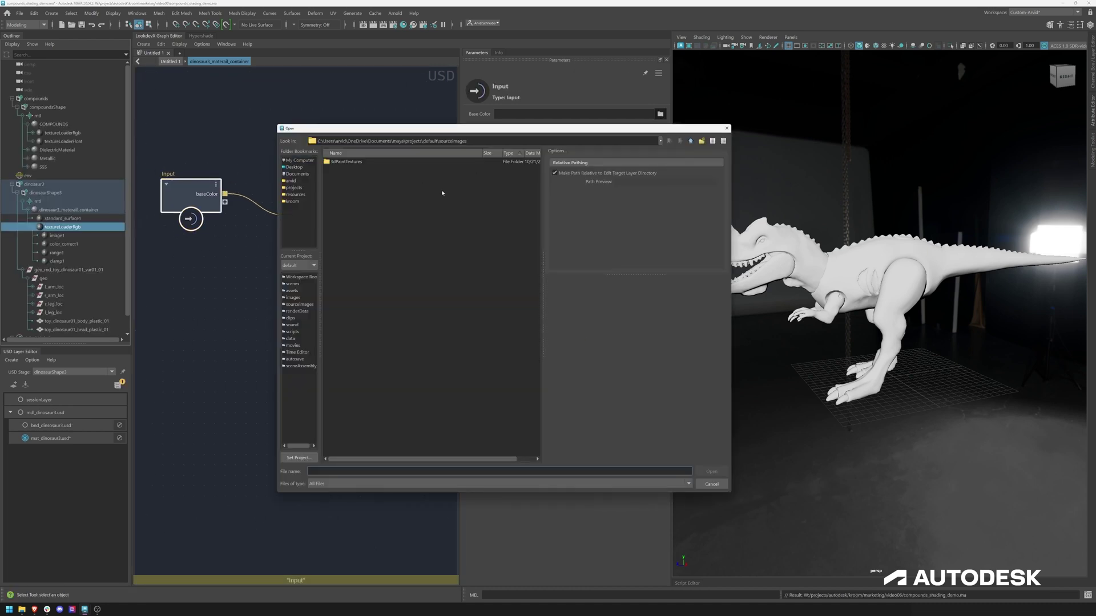
click(295, 201)
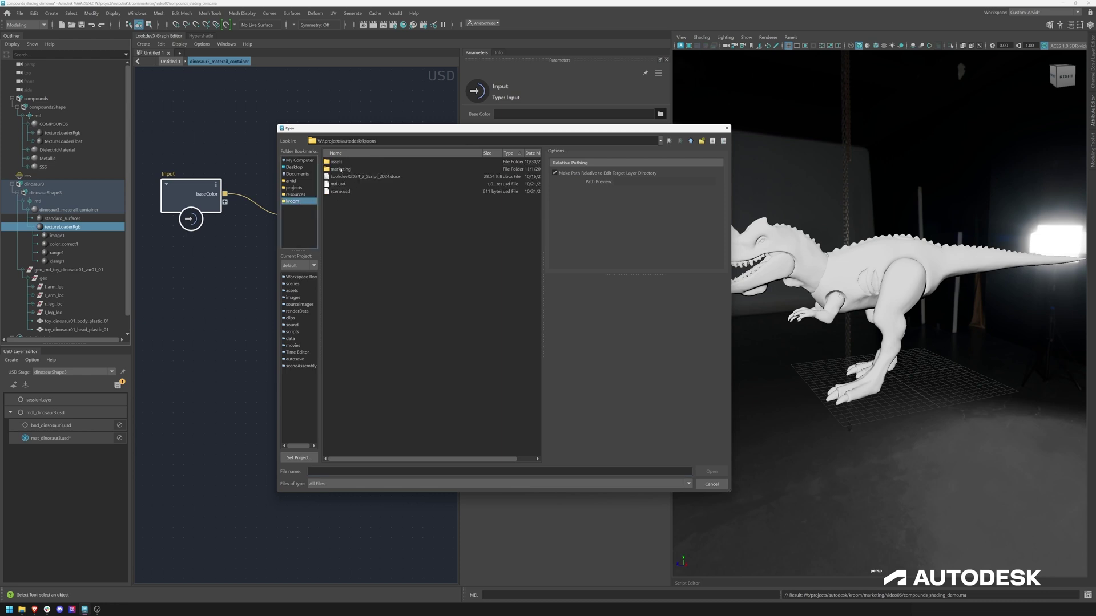
double_click(341, 162)
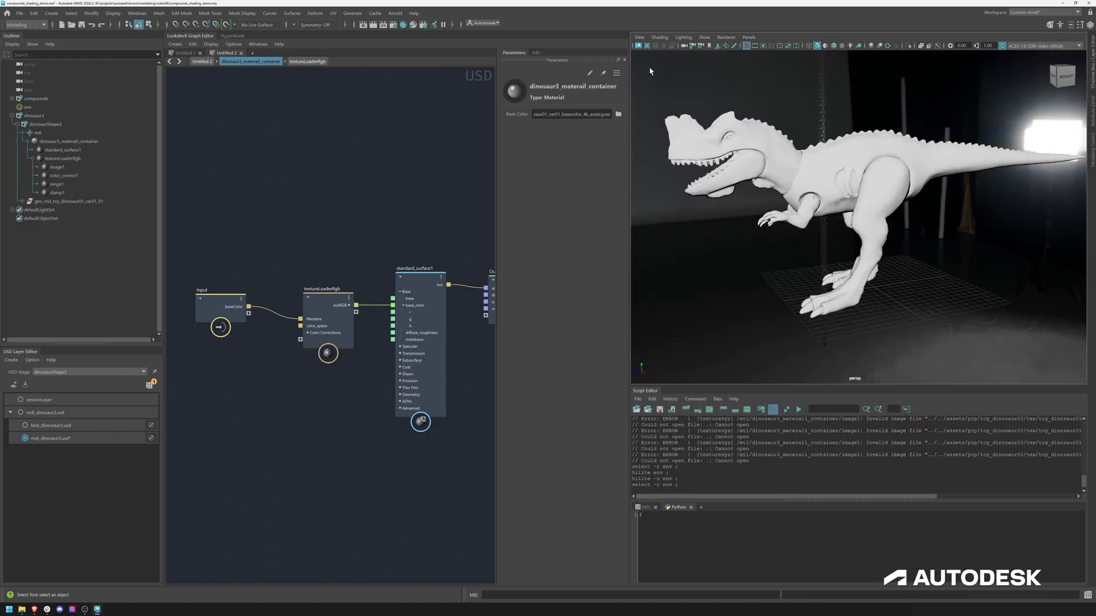
click(639, 47)
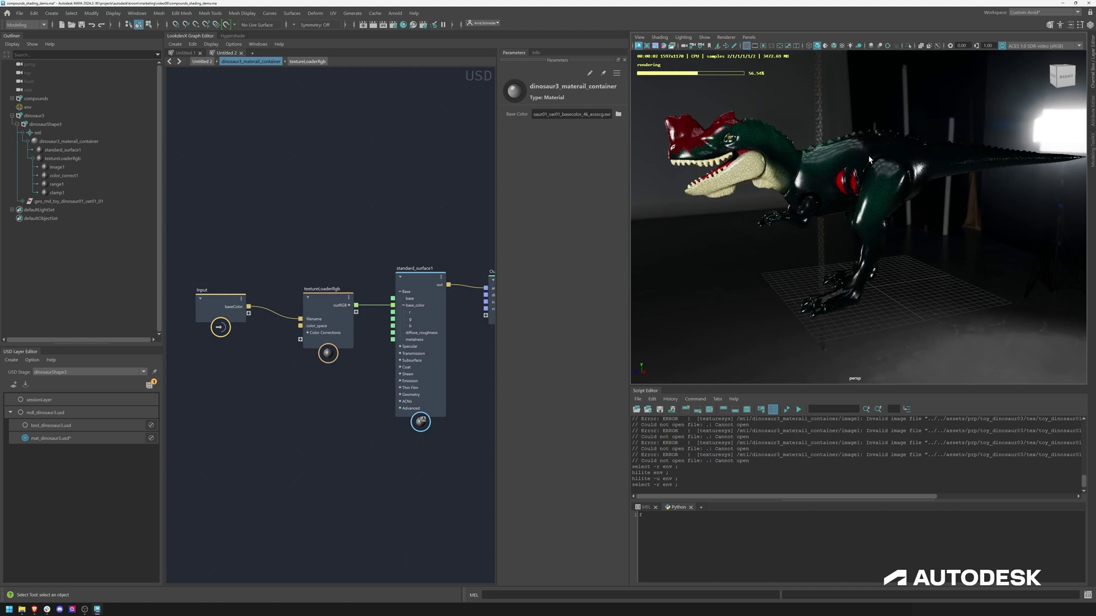
click(639, 46)
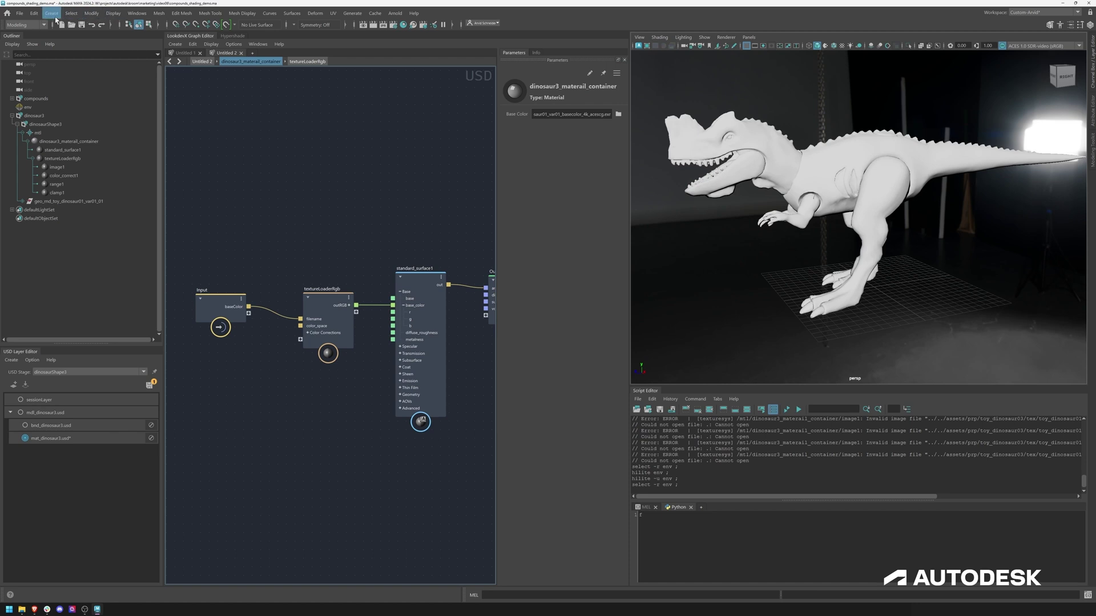
- Add a ColorSpaceNamePathSearch rule under Color Management preferences and save the preferences
click(57, 15)
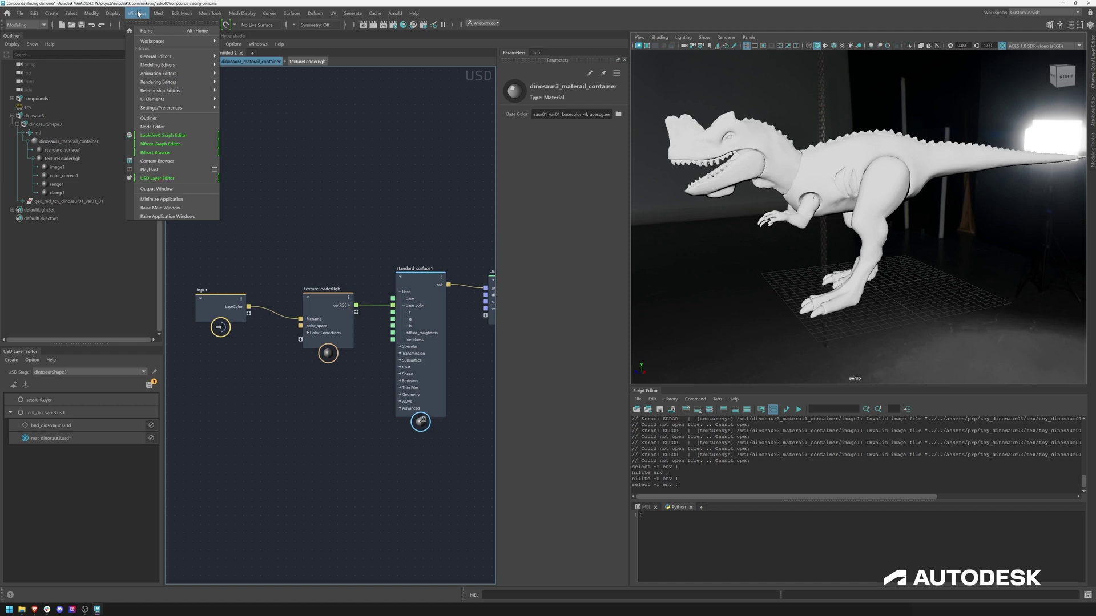
mouse_move(162, 107)
click(240, 116)
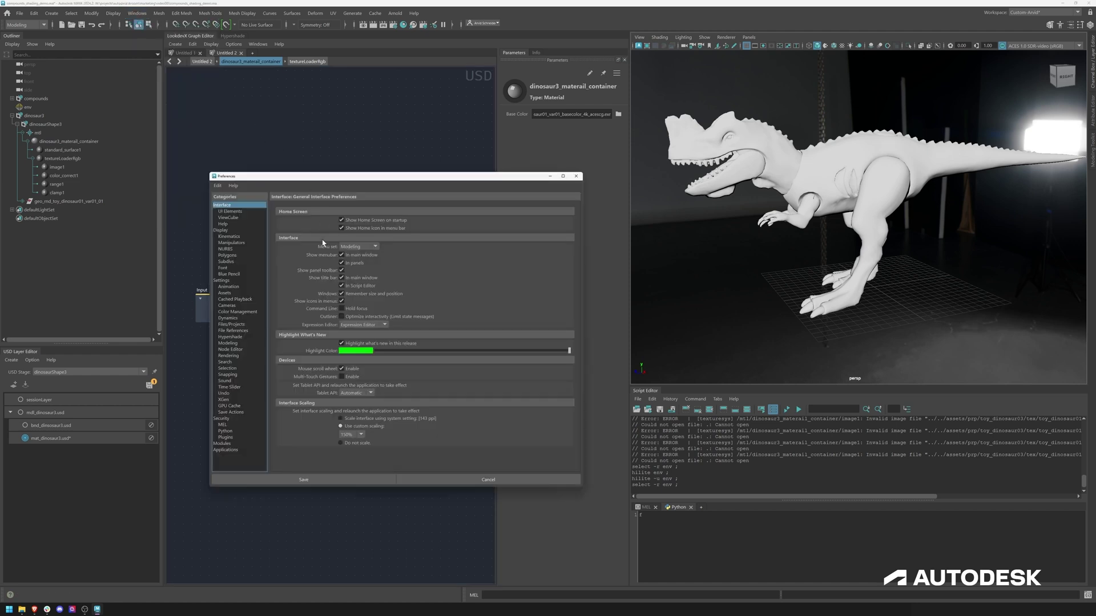
click(237, 311)
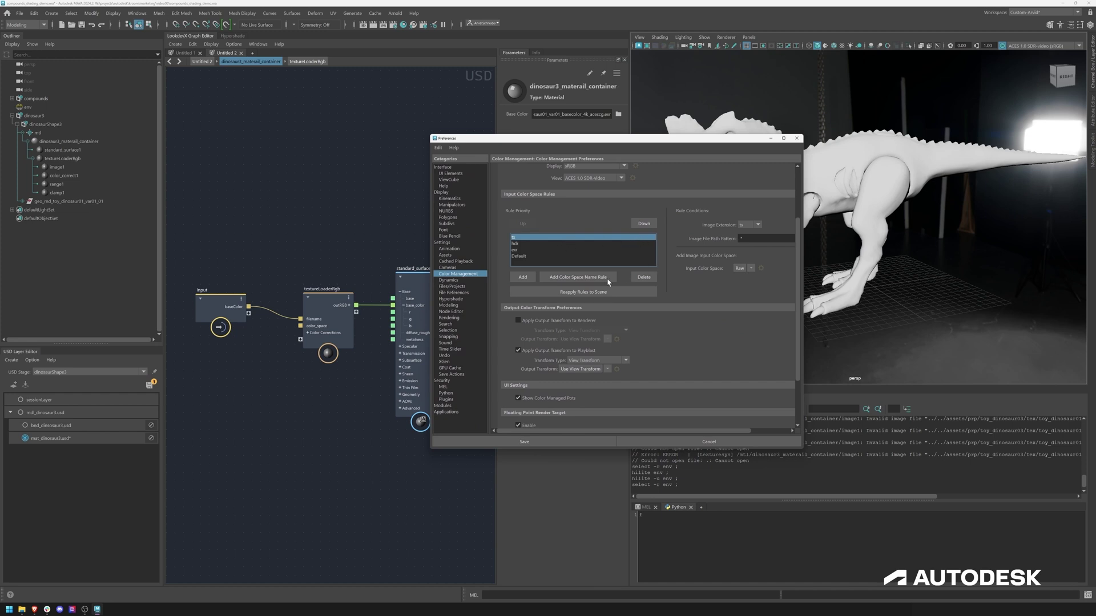
click(575, 278)
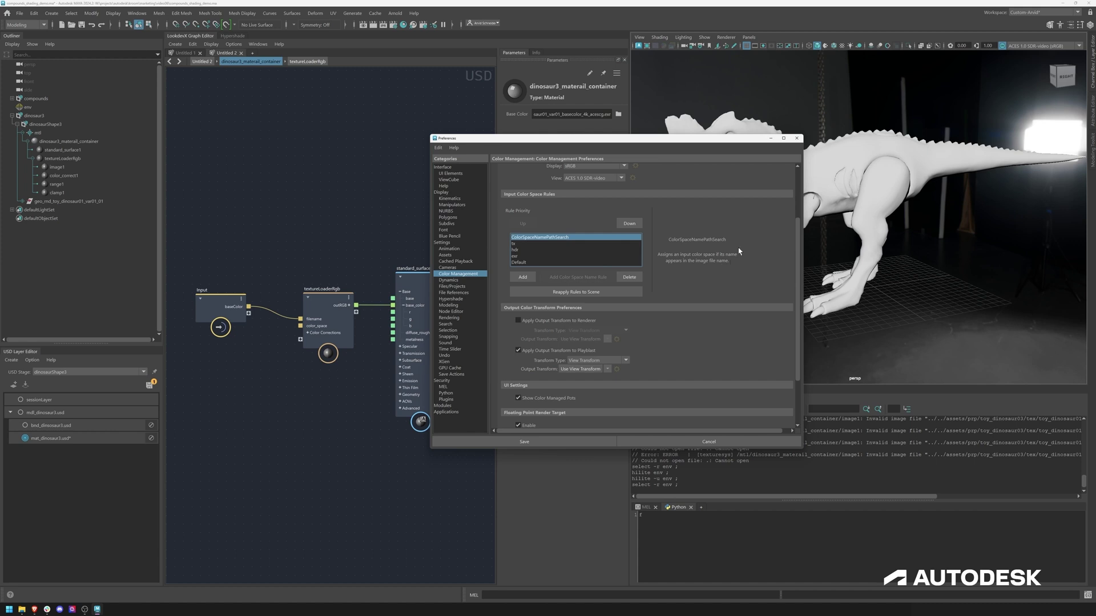
click(557, 442)
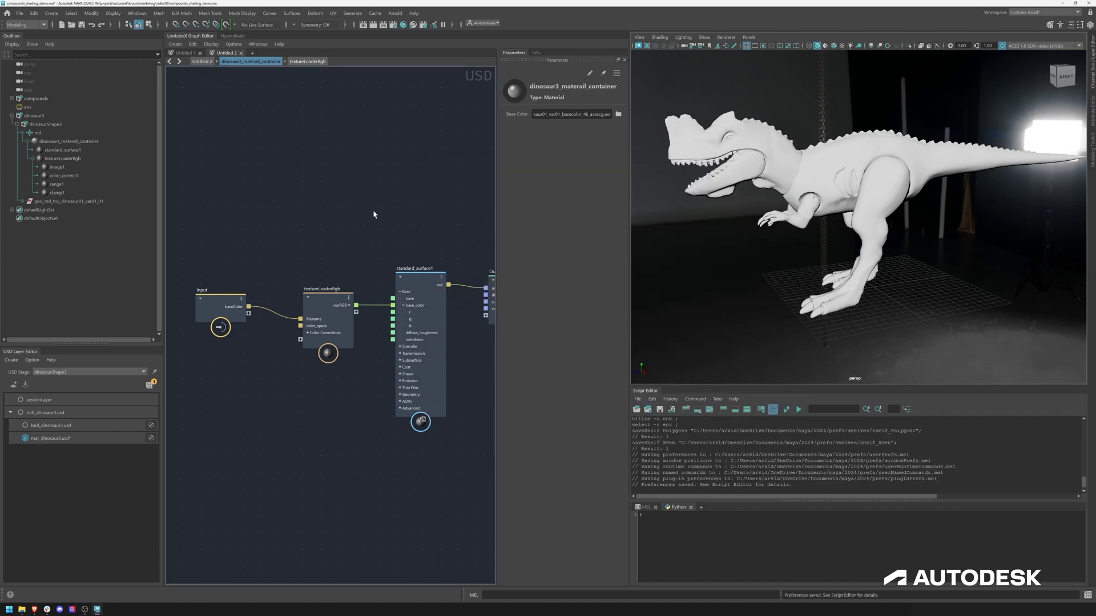
key(a)
- Rename the textureLoaderRgb node to baseColor and expand the compounds library to textureLoaderFloat
double_click(355, 247)
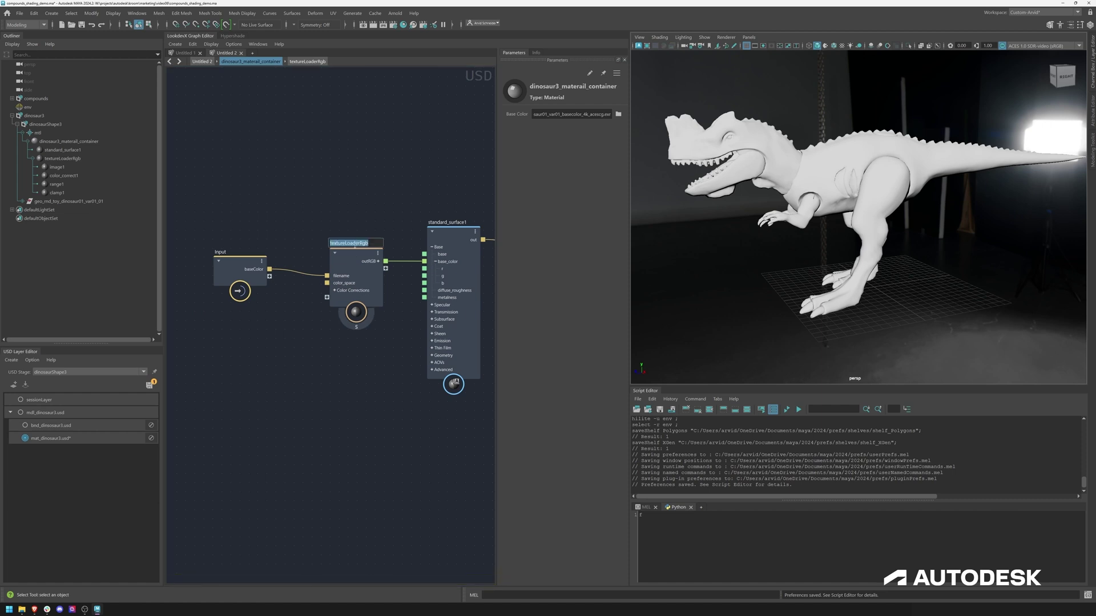
text(baseCo)
text(lor)
key(Return)
middle_drag(355, 247, 341, 184)
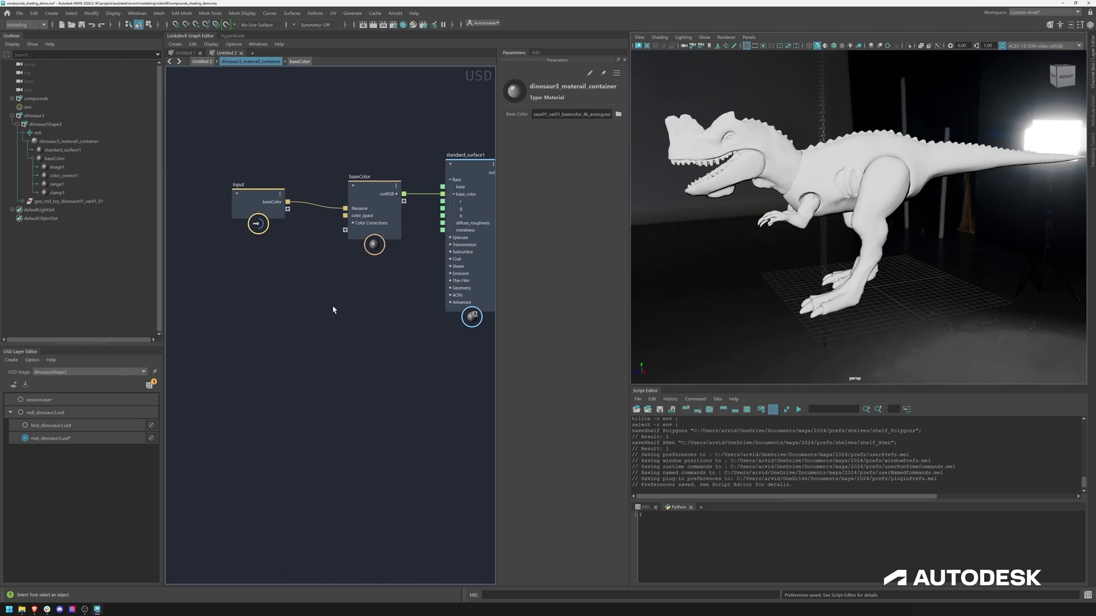
click(12, 98)
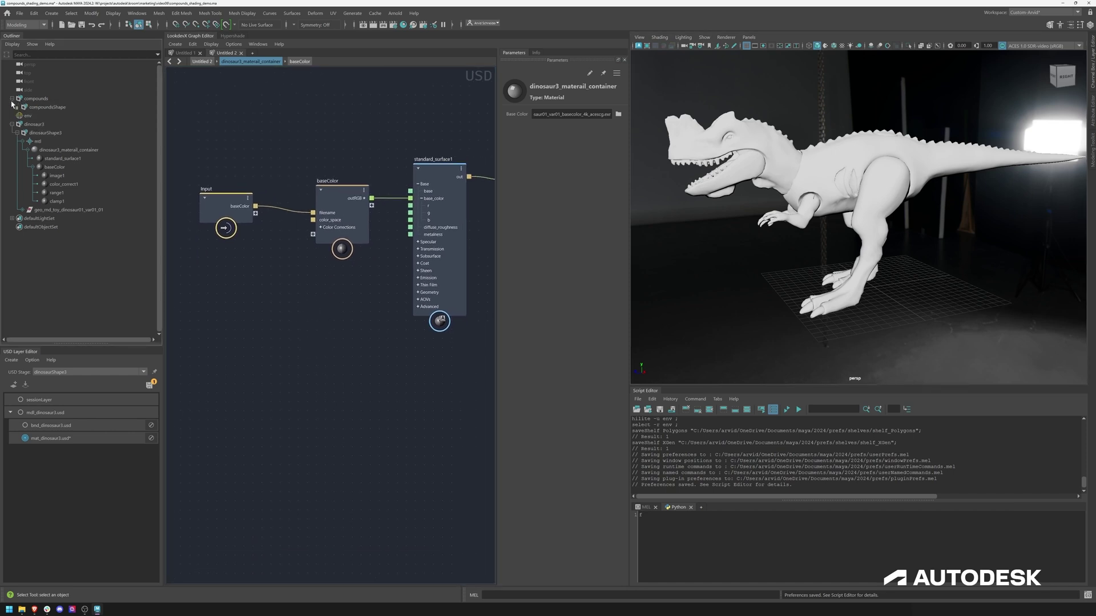
click(45, 109)
- Add a textureLoaderFloat node to dinosaurShape3's material graph on the mat_dinosaur3.usd layer
click(50, 245)
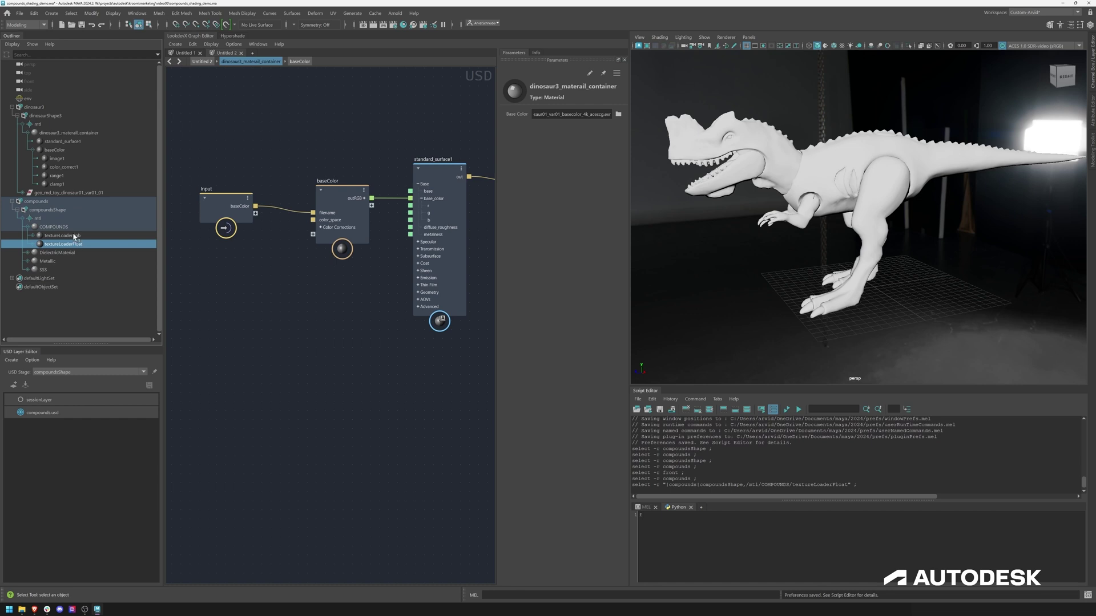
click(46, 115)
click(60, 439)
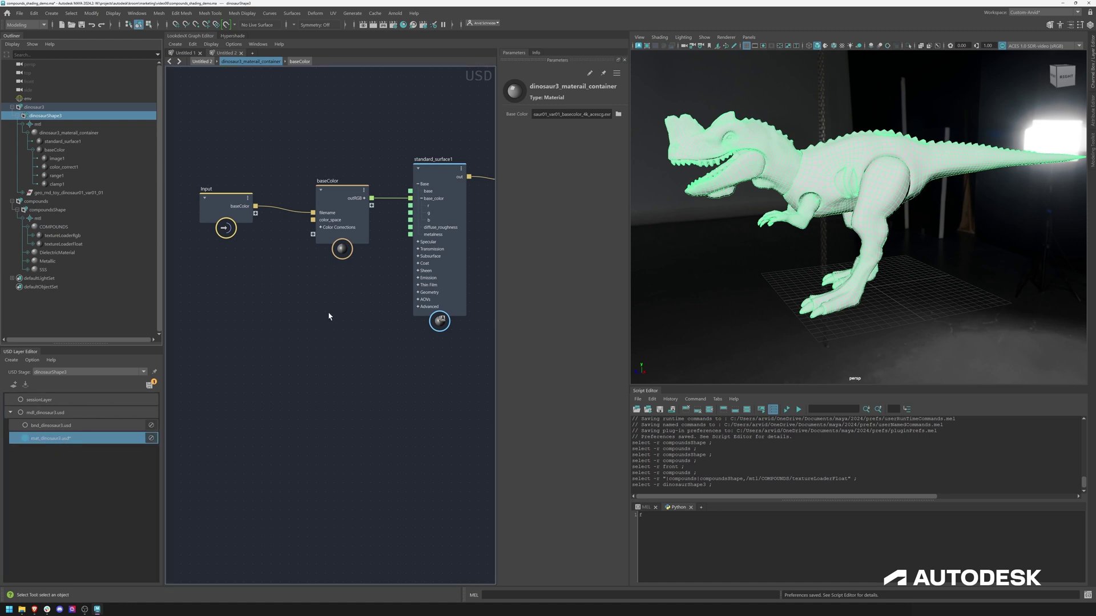
drag(329, 316, 330, 317)
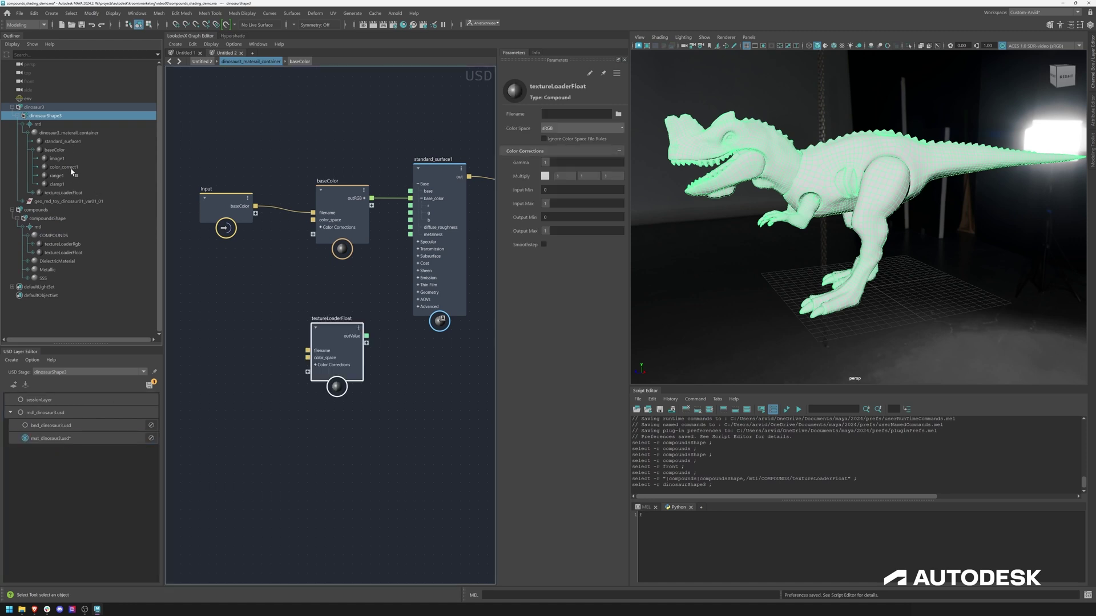
drag(337, 326, 343, 318)
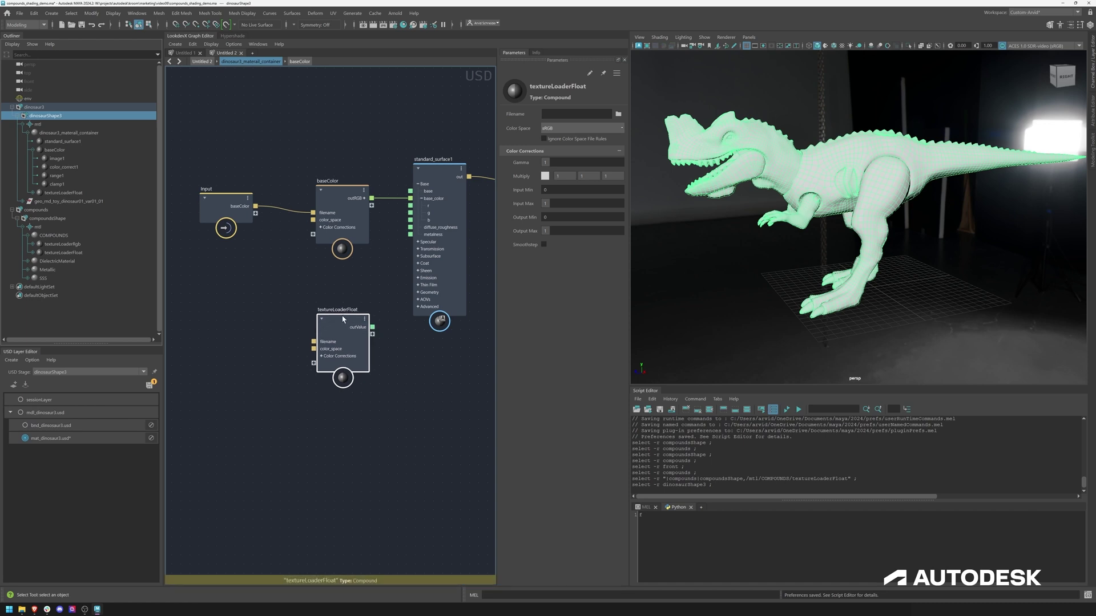
- Rename the new loader node to roughness and move it beside the Input node
double_click(342, 311)
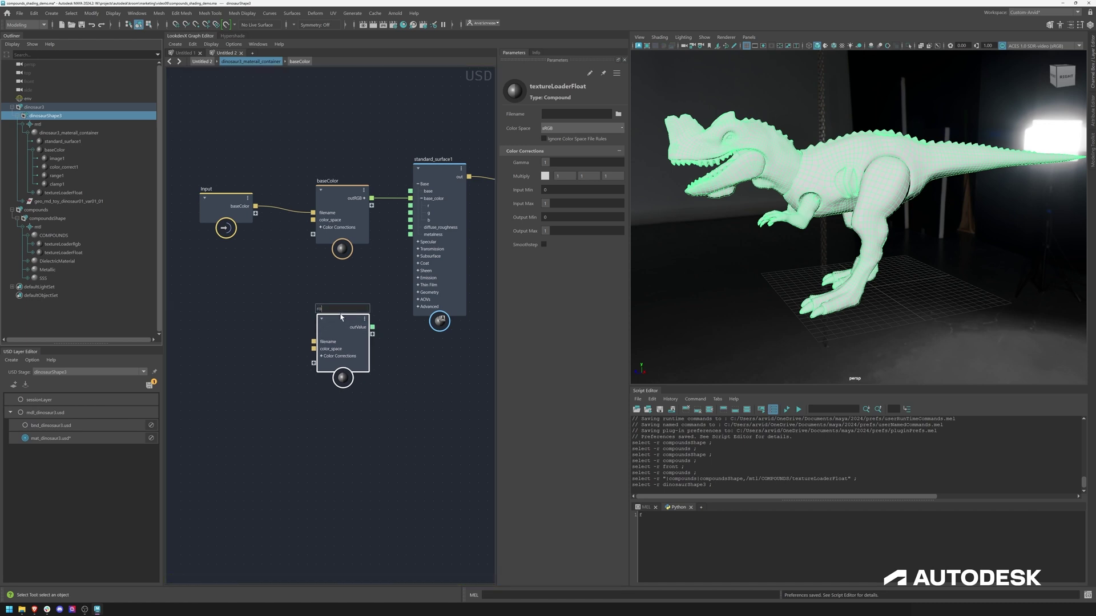
text(s)
key(Return)
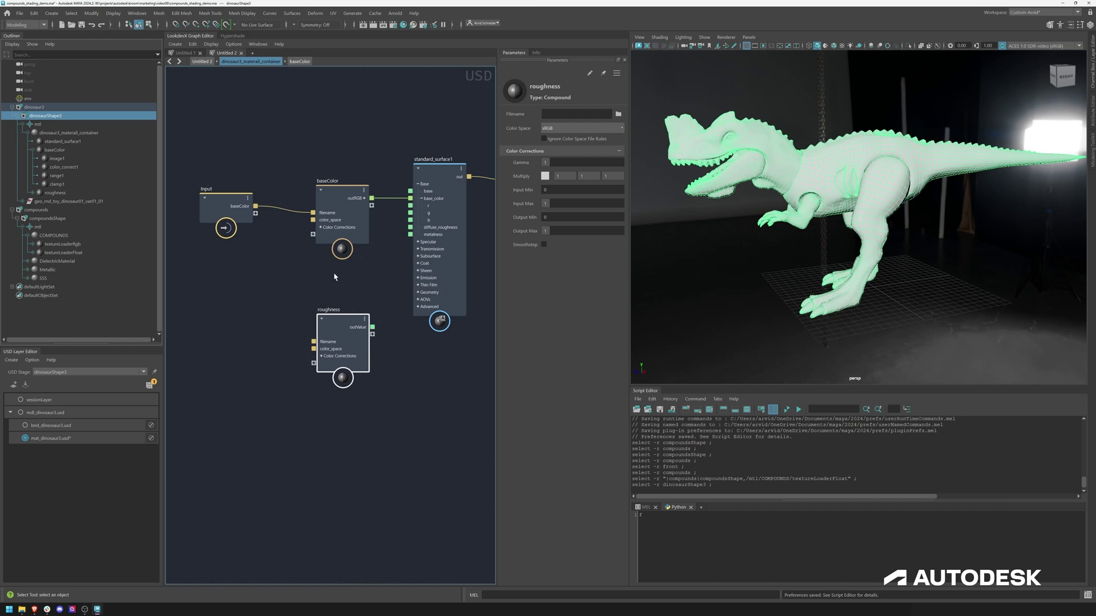
drag(343, 334, 249, 214)
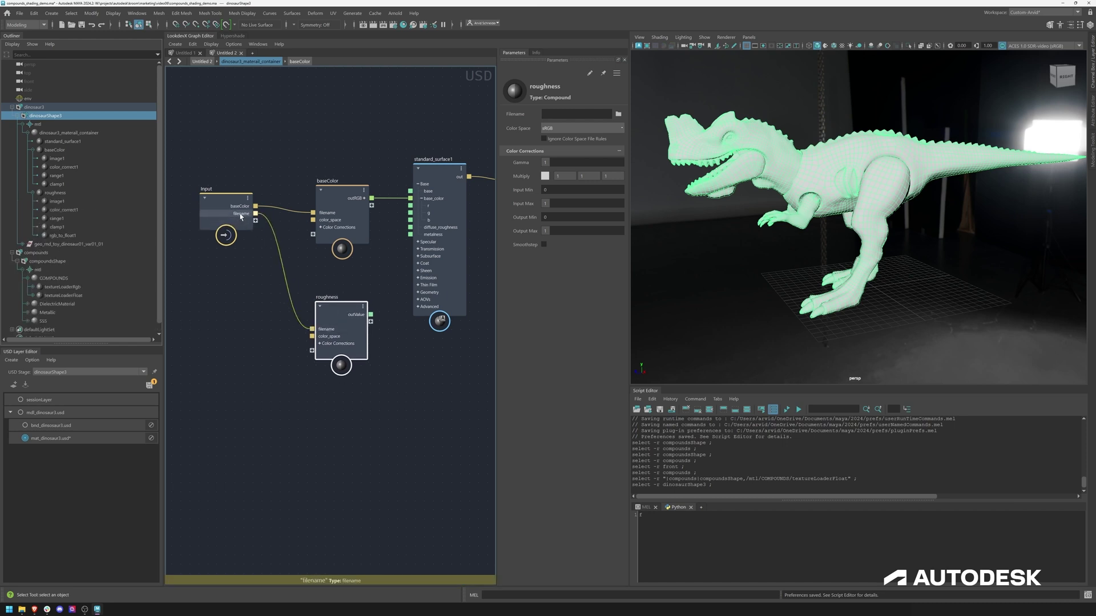
right_click(236, 217)
- Rename the Input's filename port to roughness and wire roughness into specular_roughness
click(265, 229)
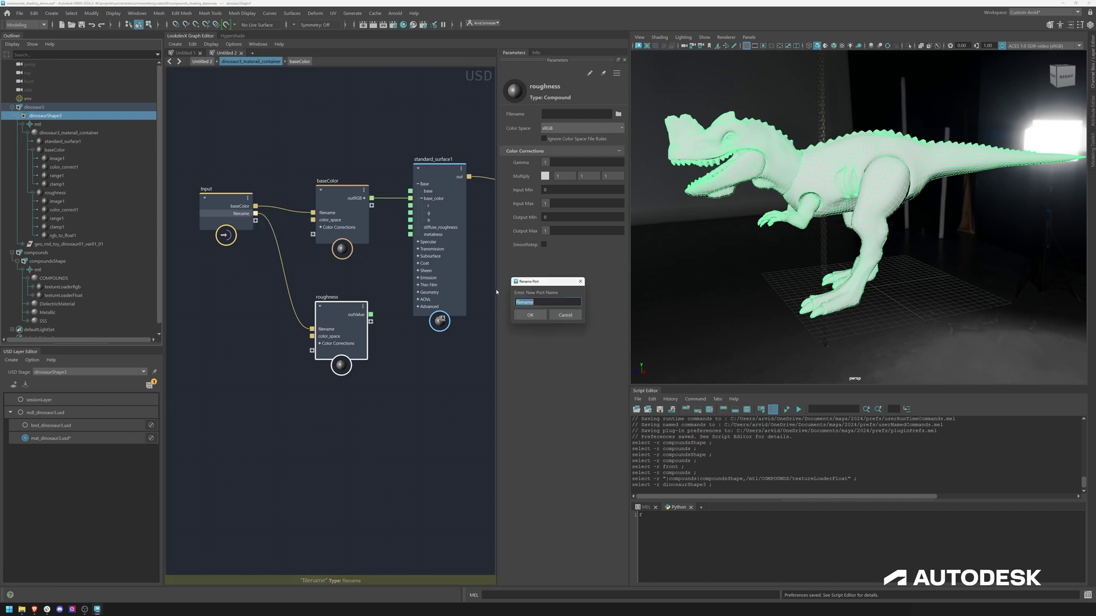
text(roughness)
key(Return)
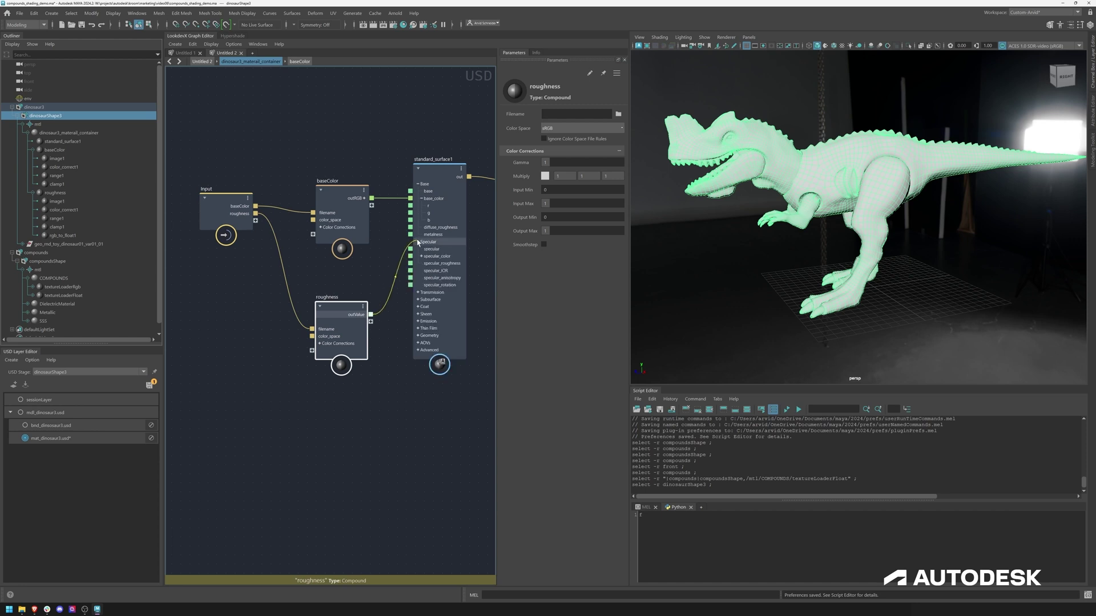
mouse_move(398, 249)
mouse_down()
mouse_move(419, 244)
mouse_move(411, 264)
mouse_up()
alt+middle_drag(348, 303, 320, 283)
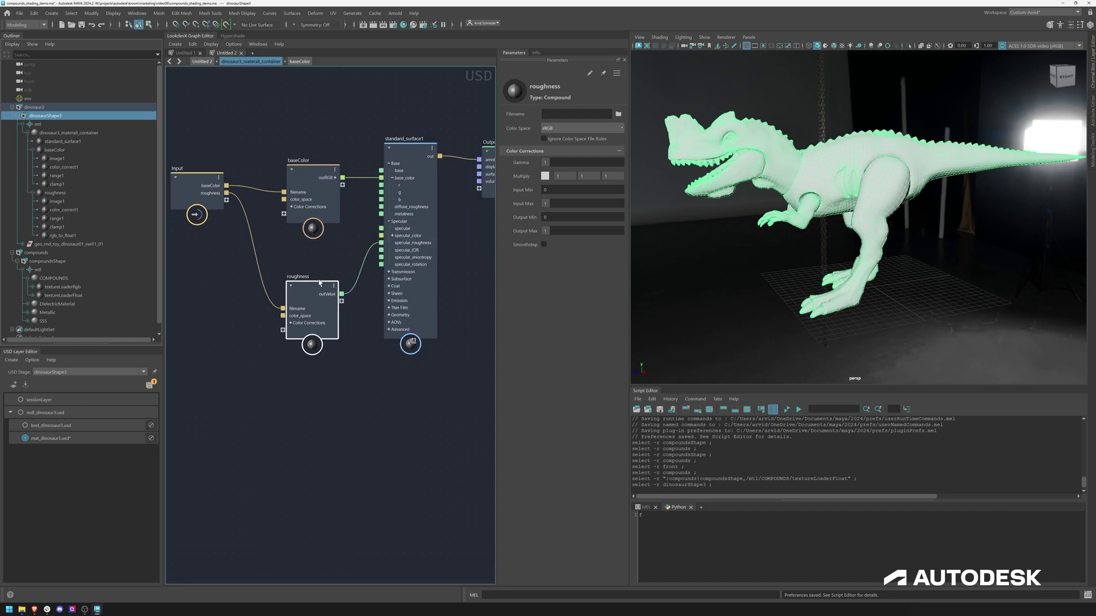
click(245, 124)
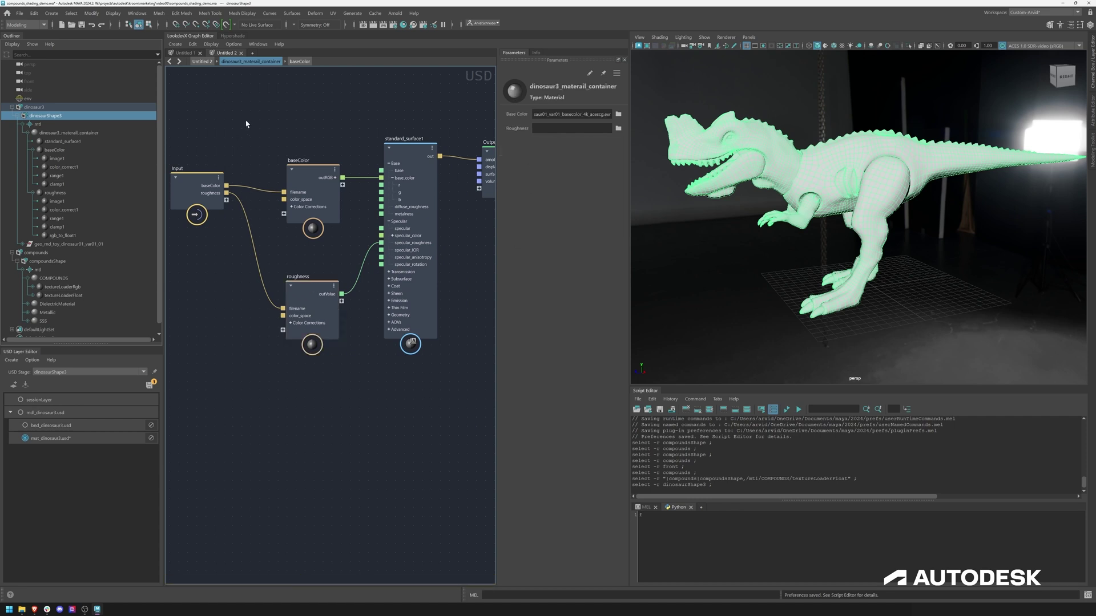
click(618, 114)
- Load the dinosaur's roughness EXR, render it in Arnold, and enter the roughness compound
click(291, 201)
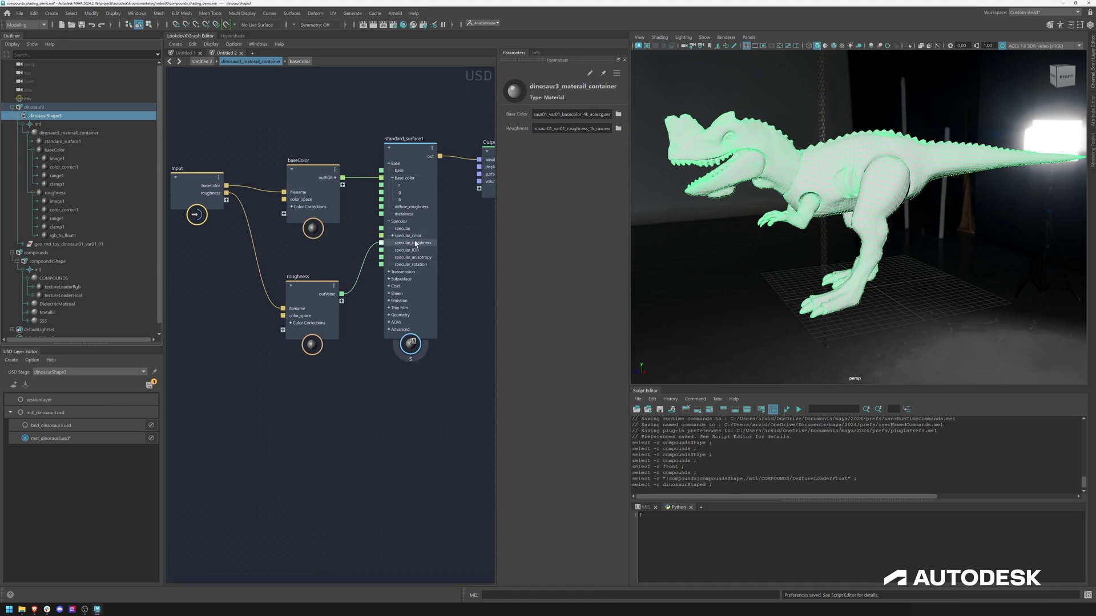
click(756, 184)
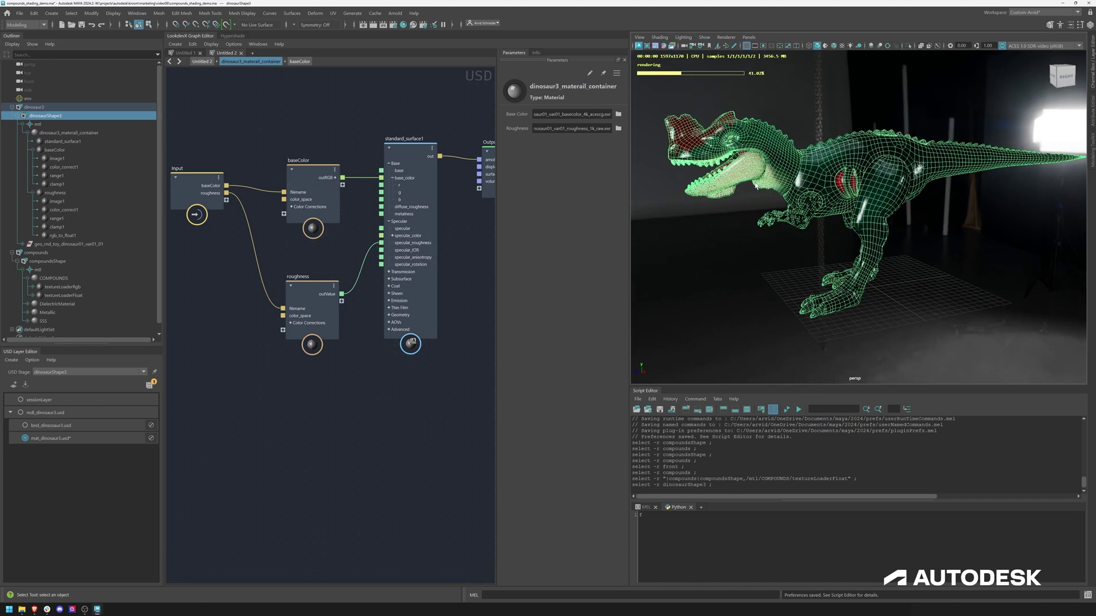
click(744, 254)
alt+drag(777, 207, 822, 197)
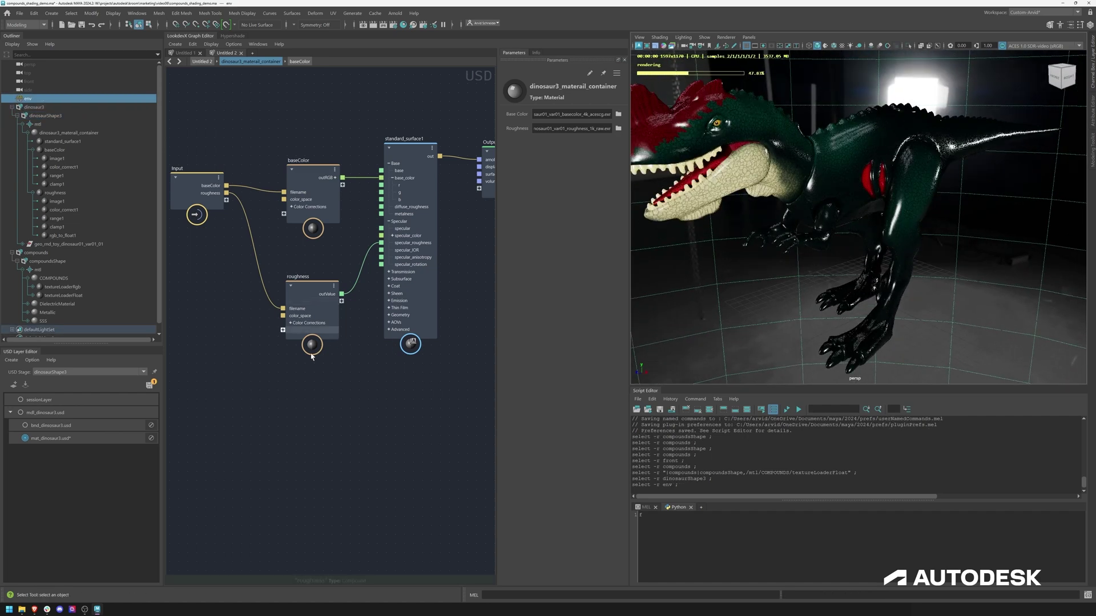
drag(324, 282, 326, 264)
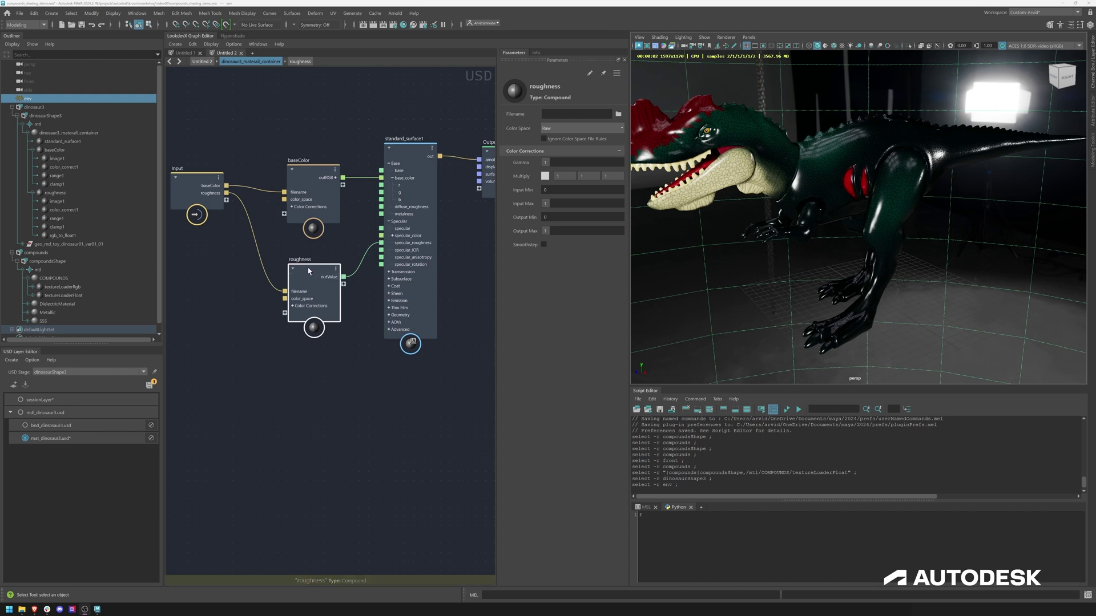
double_click(313, 276)
scroll(269, 364, up, 3)
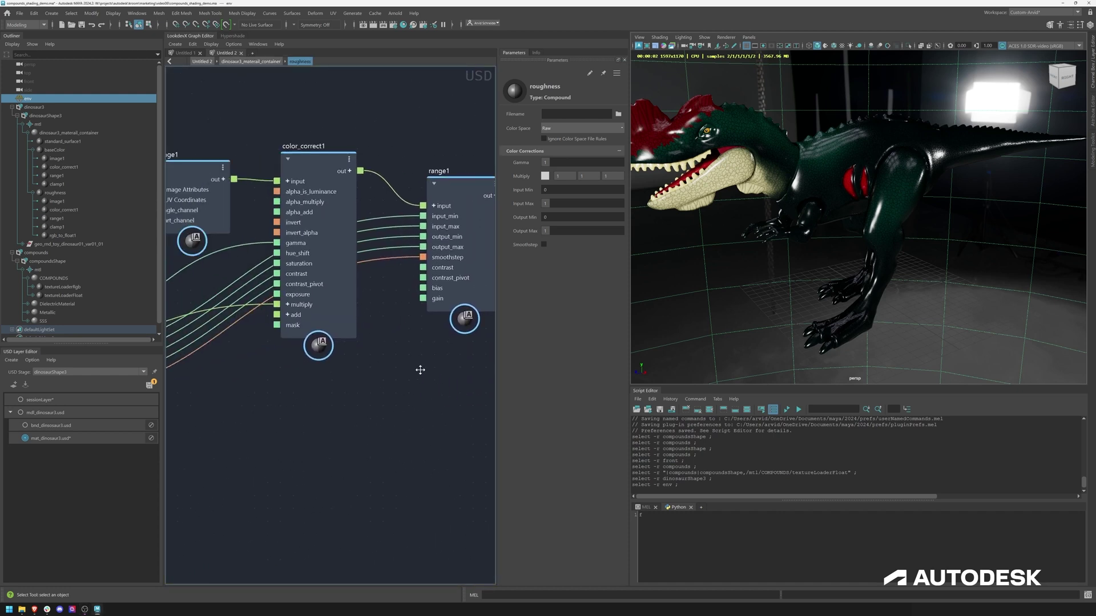
- Solo clamp1, then remap roughness input to about 0.26–0.77 with Smoothstep enabled
alt+middle_drag(419, 372, 312, 295)
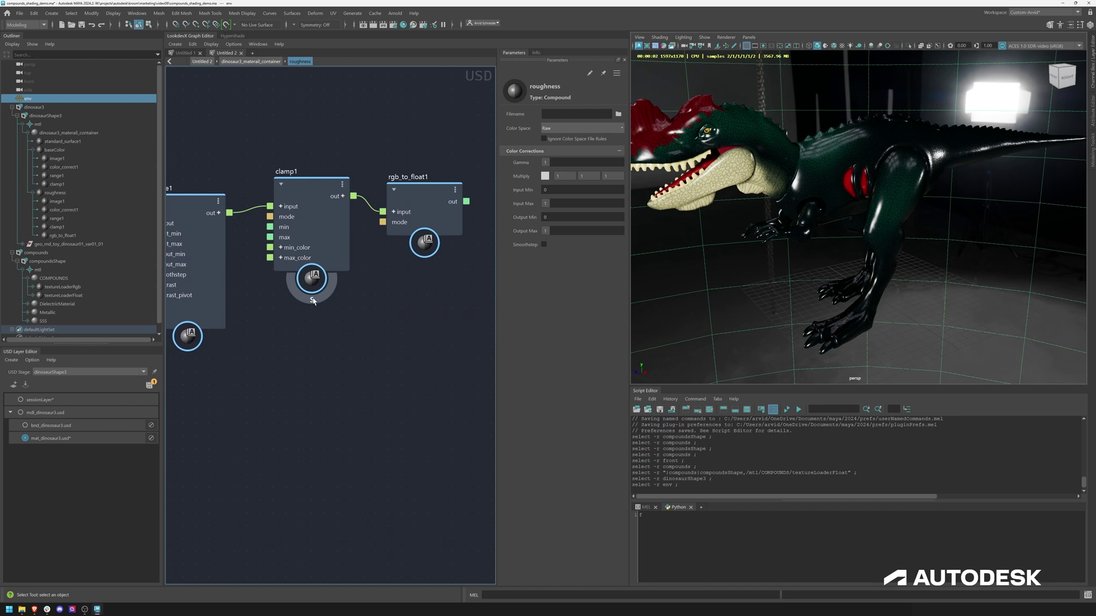
click(310, 295)
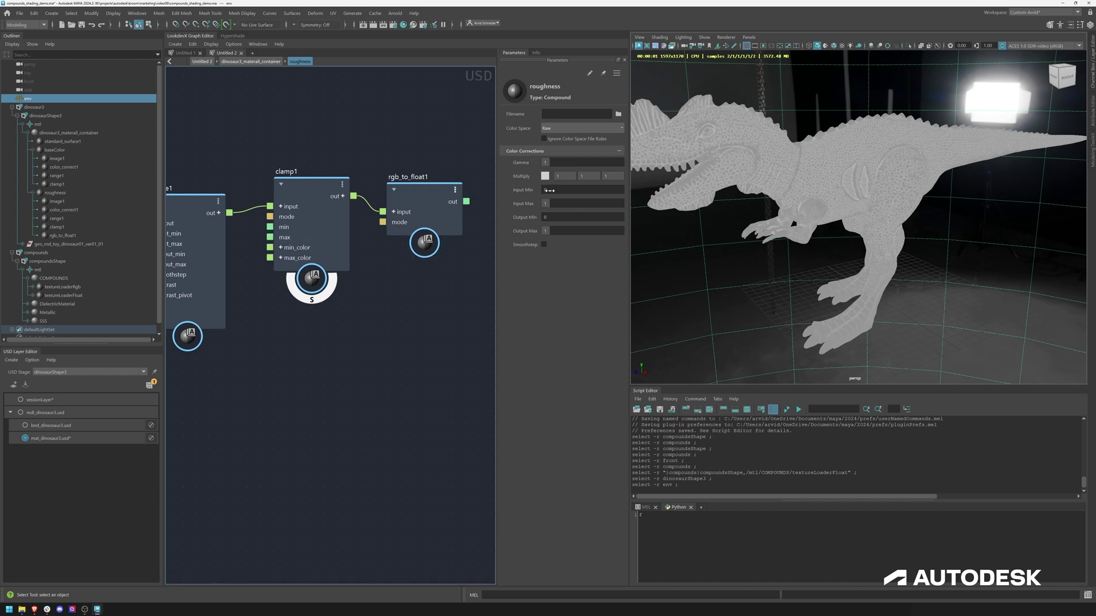
drag(520, 190, 541, 190)
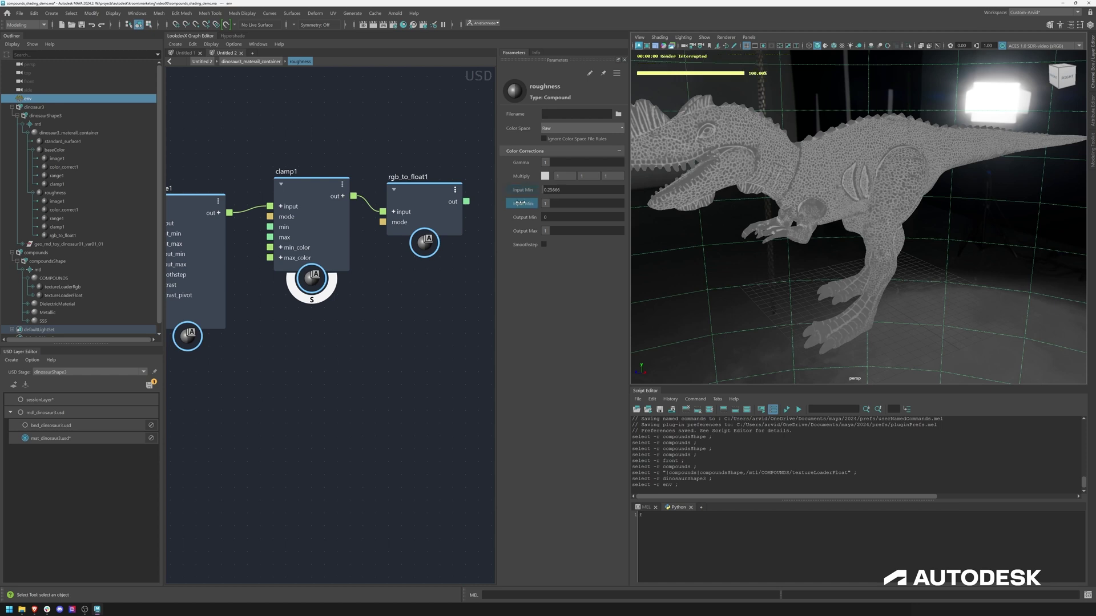
drag(523, 202, 540, 204)
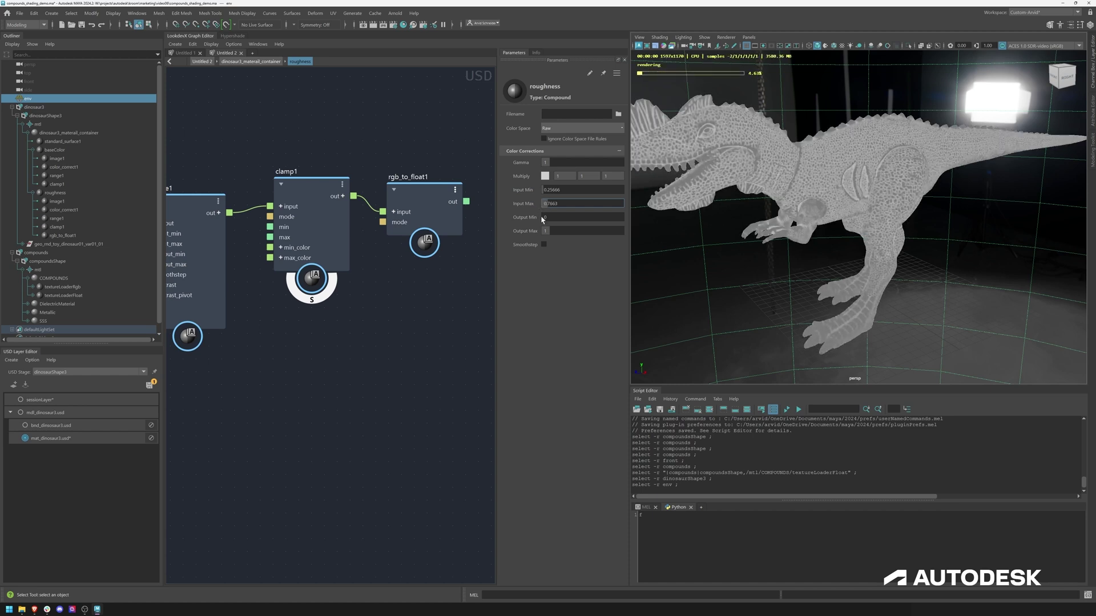
click(543, 245)
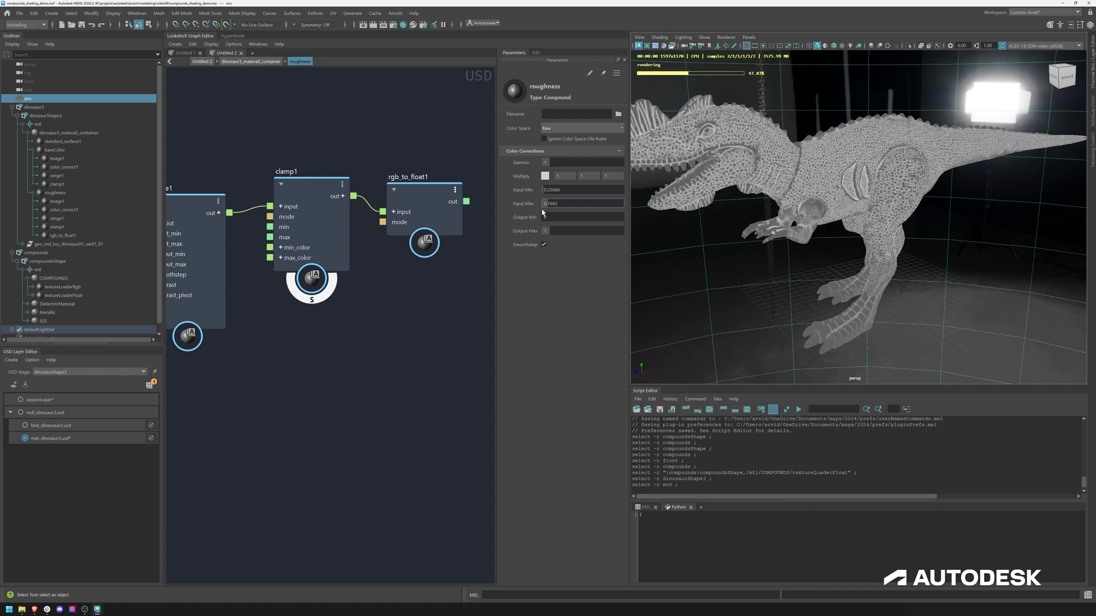
drag(524, 193, 526, 195)
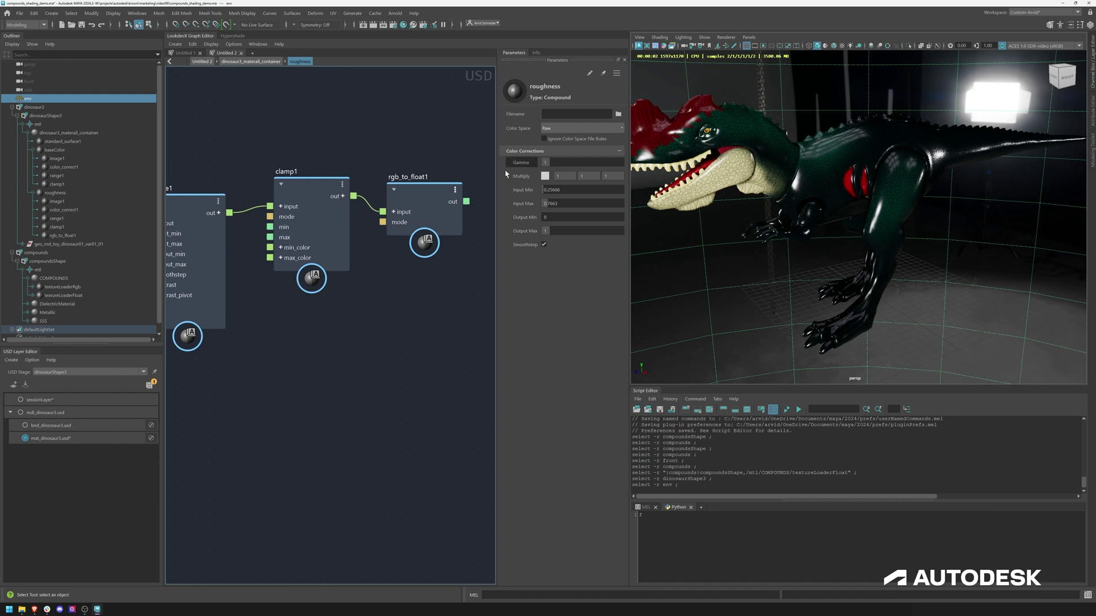
middle_drag(412, 150, 297, 150)
drag(351, 202, 425, 199)
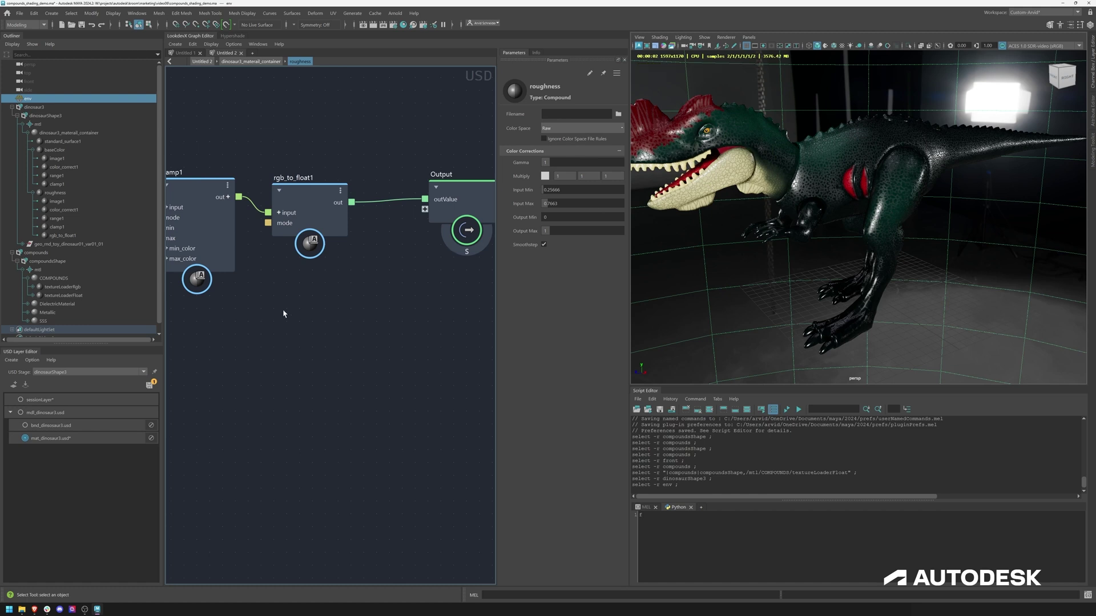
scroll(386, 295, down, 3)
- Add a bump2d node fed by the roughness map and driving standard_surface1's normal
click(251, 61)
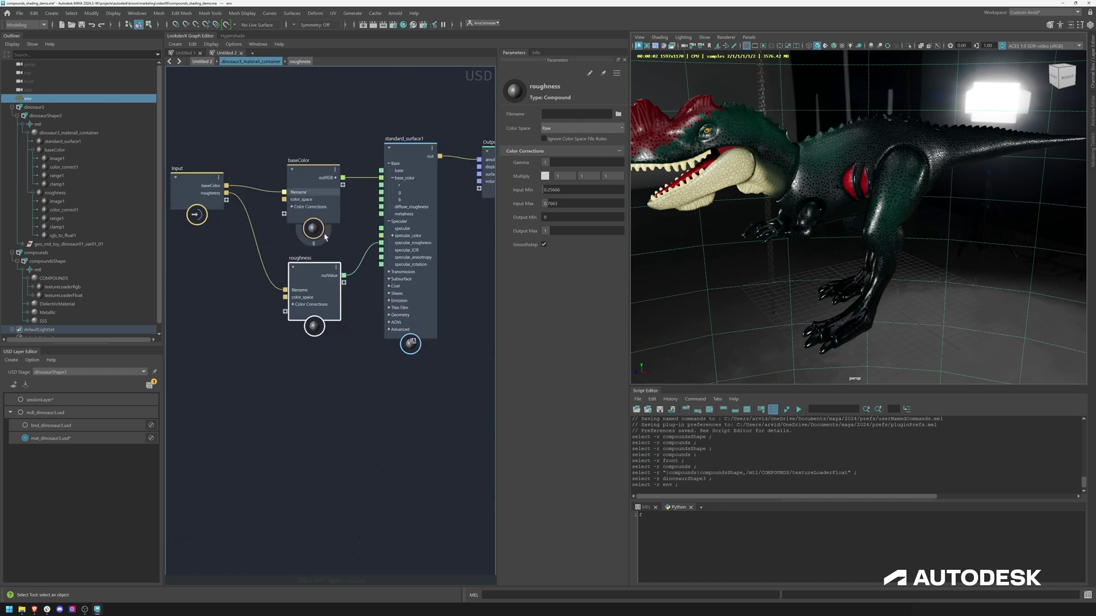
key(Tab)
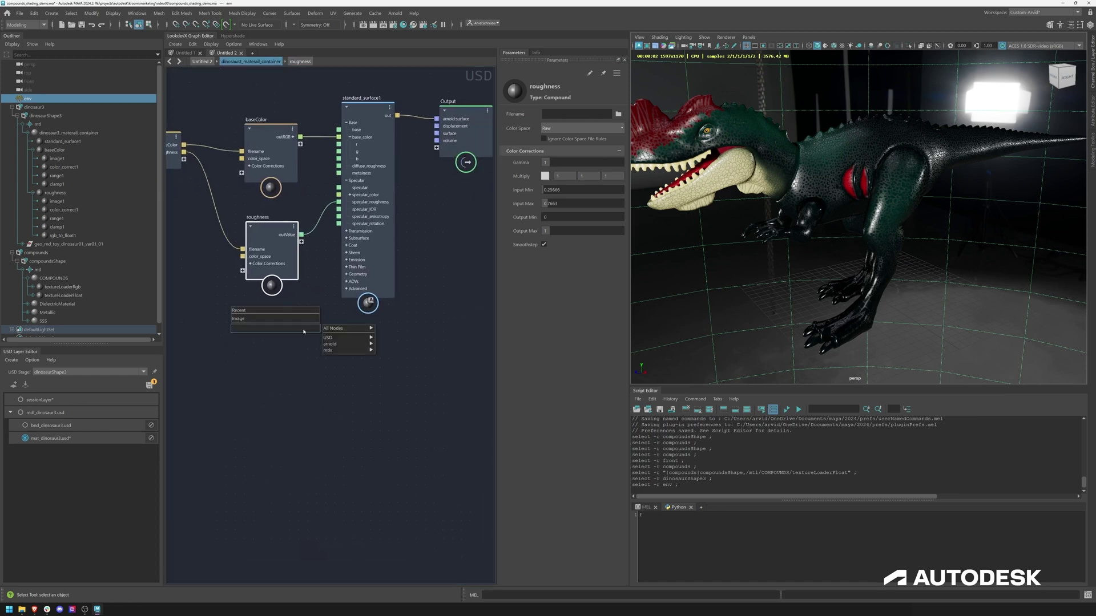
text(bum)
click(300, 335)
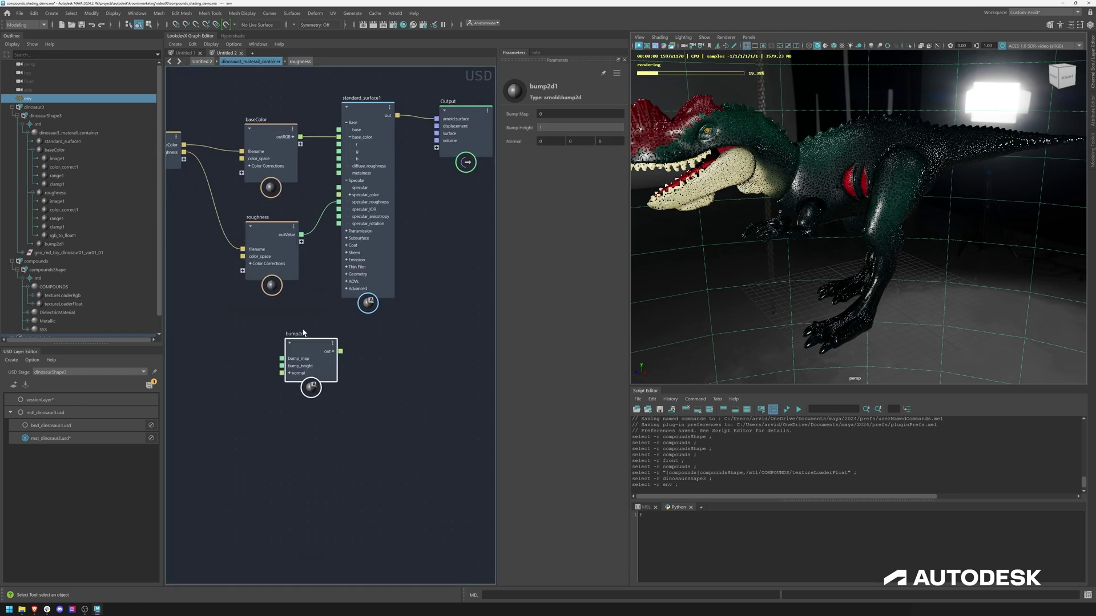
drag(301, 236, 283, 358)
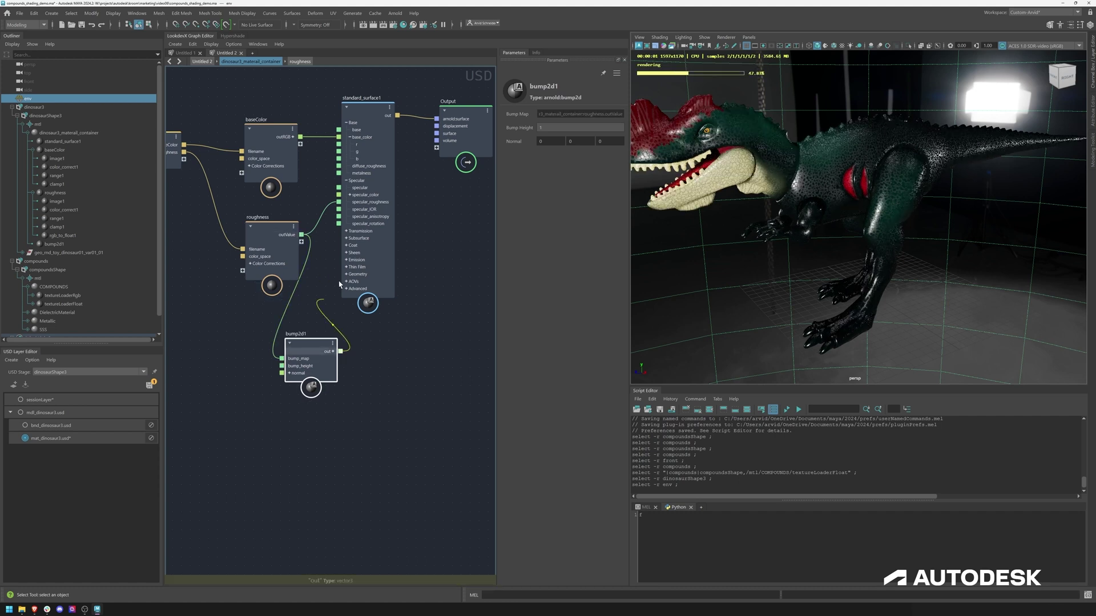
drag(340, 351, 339, 295)
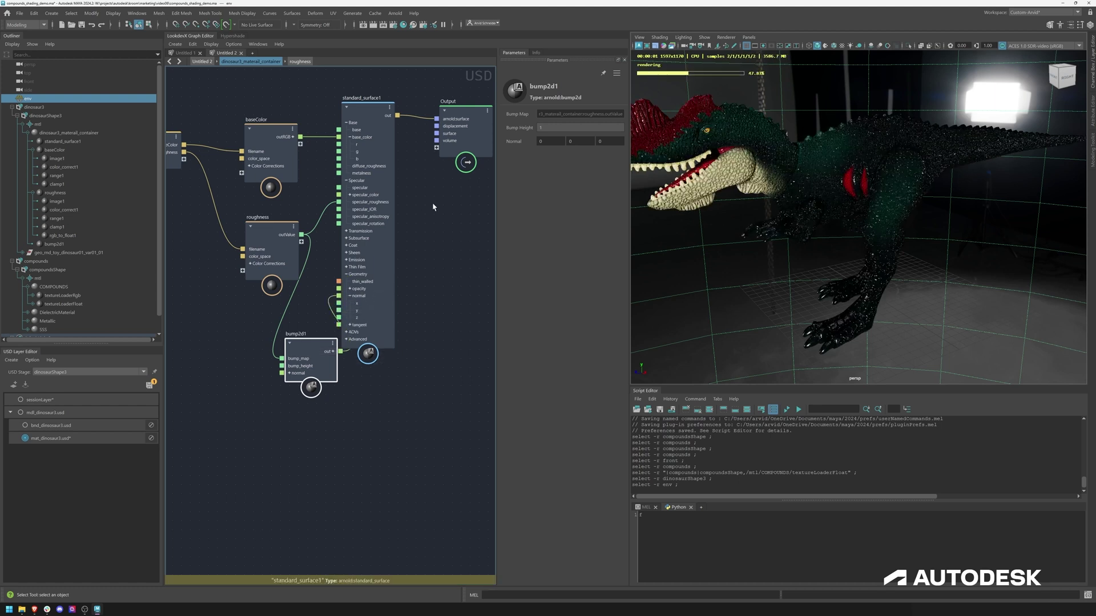
- Move standard_surface1 aside and lower bump2d1's Bump Height to about 0.05
click(458, 94)
click(372, 104)
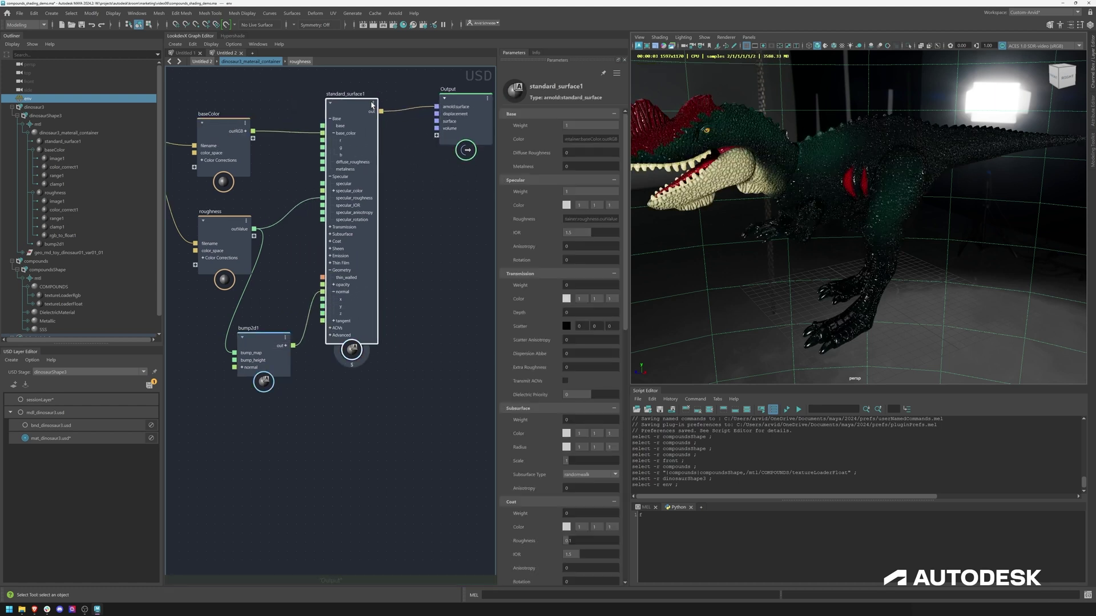
drag(372, 104, 410, 98)
click(264, 338)
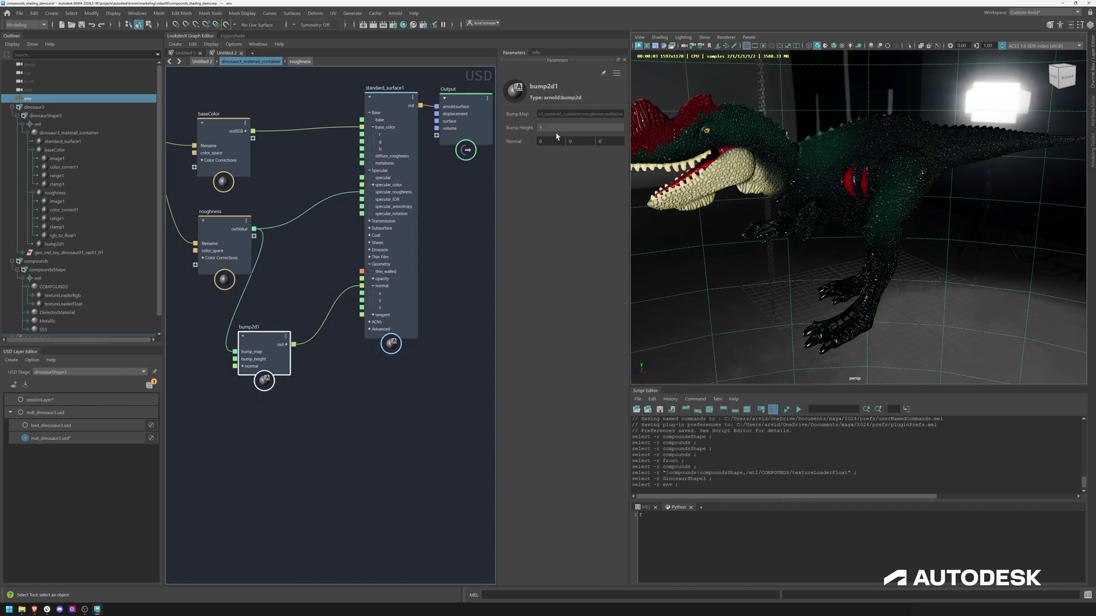
click(556, 128)
drag(557, 128, 553, 129)
text(0)
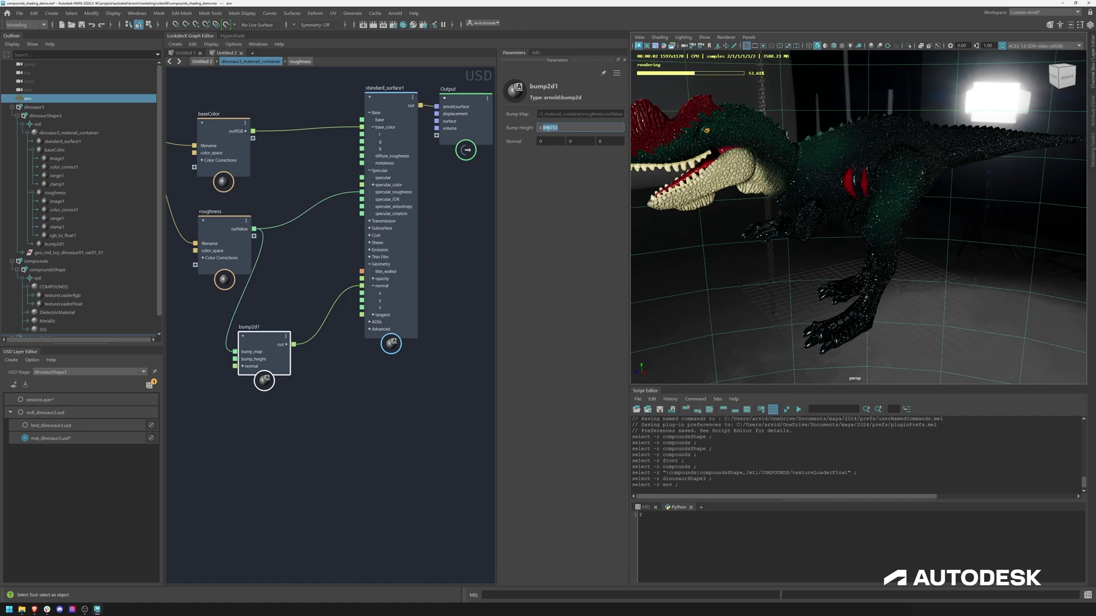
text(5)
key(Return)
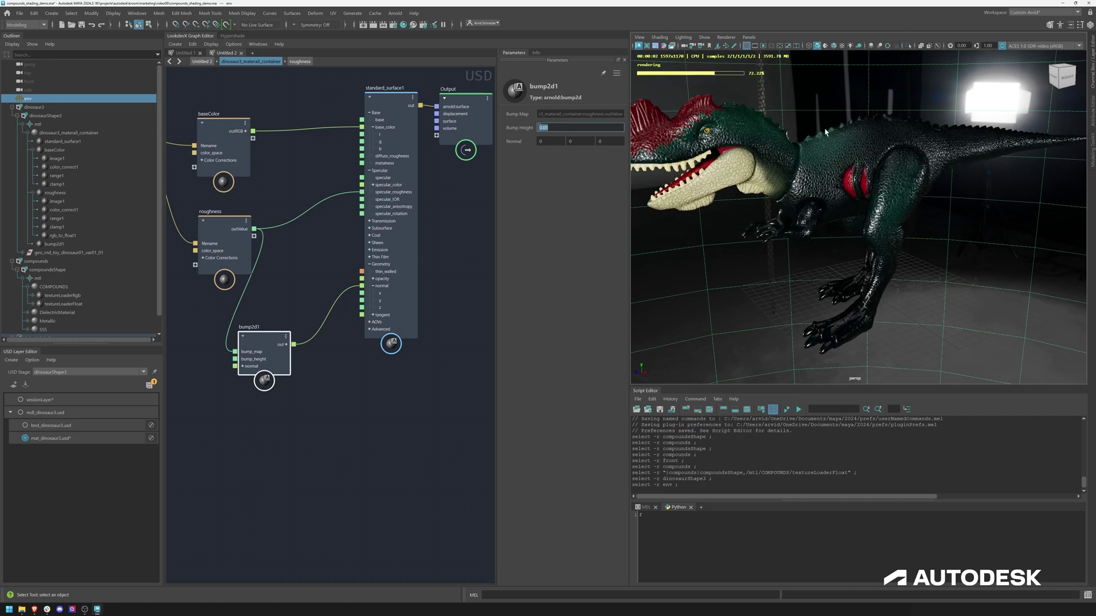
click(843, 106)
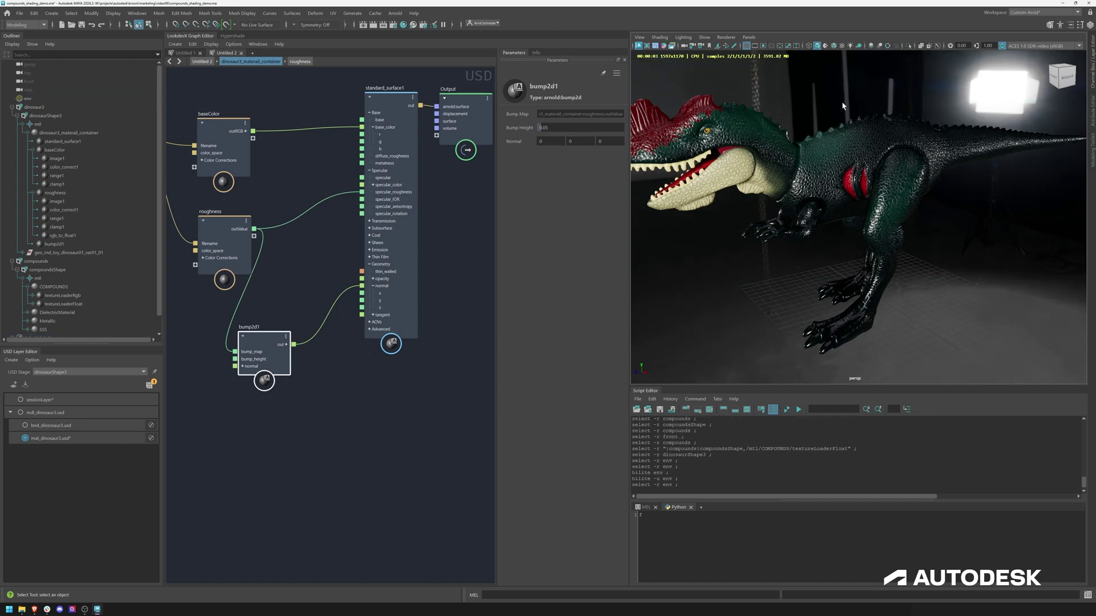
- Expose baseColor's hue_shift and multiply color corrections as new ports on the compound Input node
mouse_move(858, 127)
alt+mouse_down()
mouse_move(849, 123)
mouse_move(1000, 145)
mouse_move(1019, 137)
alt+mouse_up()
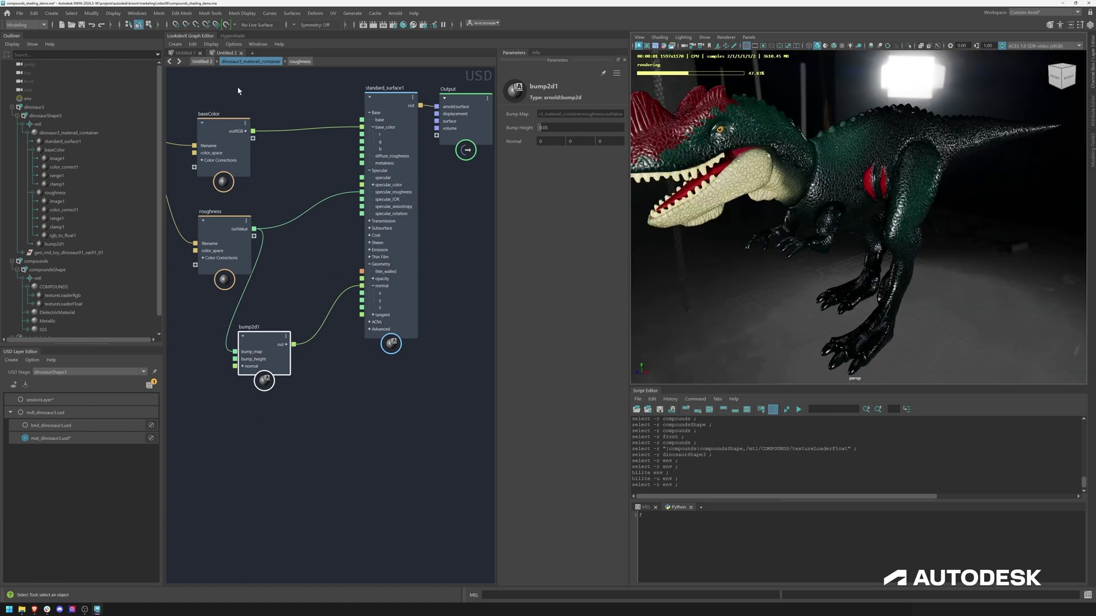
click(291, 94)
key(a)
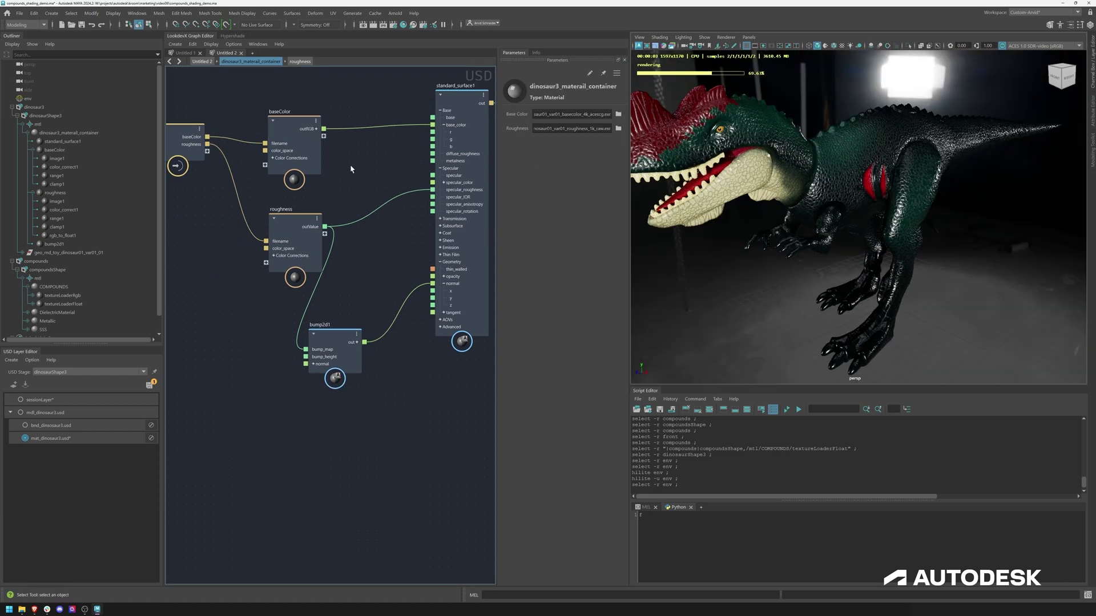
scroll(370, 173, down, 1)
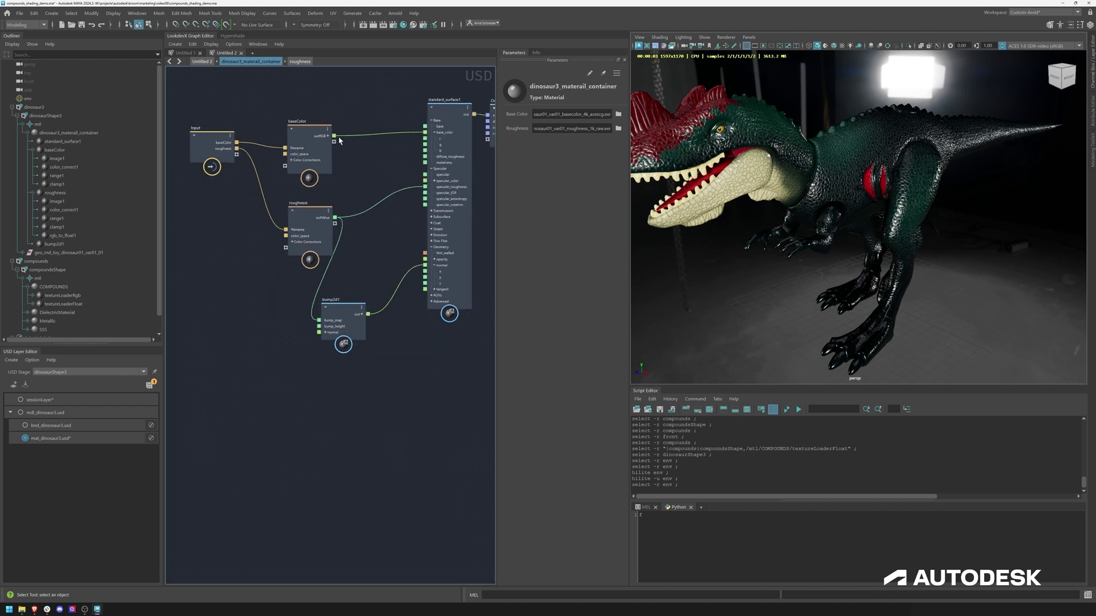
click(309, 137)
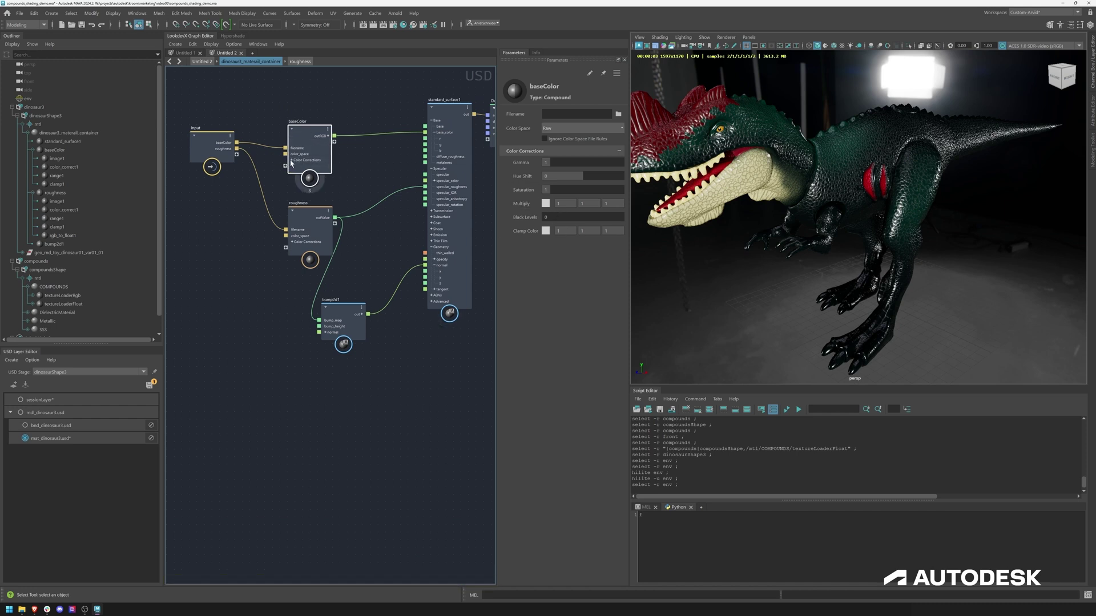
click(285, 171)
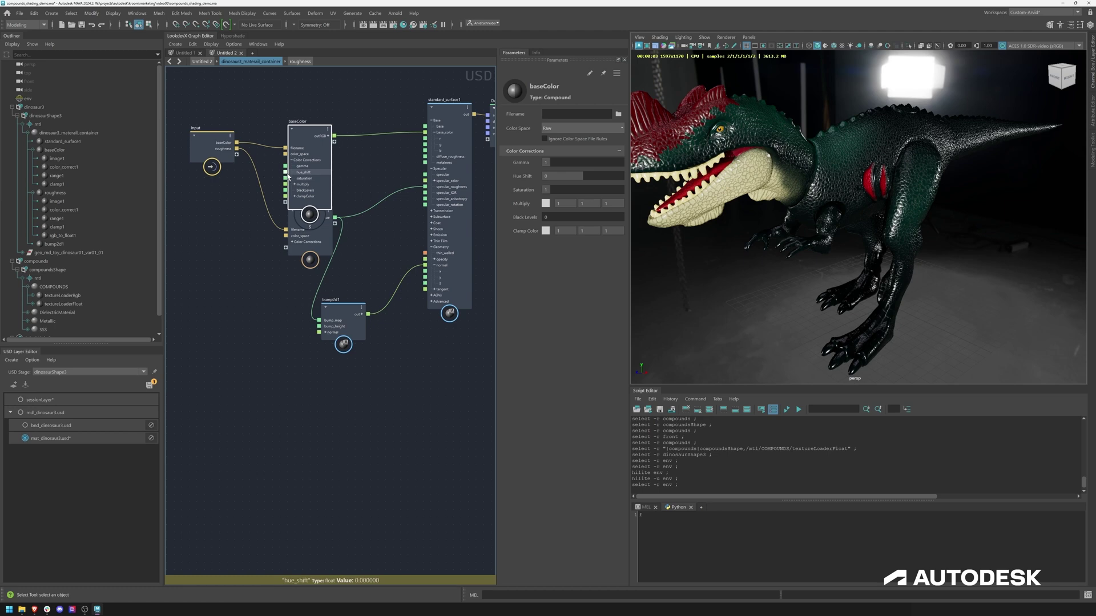
drag(242, 154, 236, 155)
drag(285, 183, 236, 160)
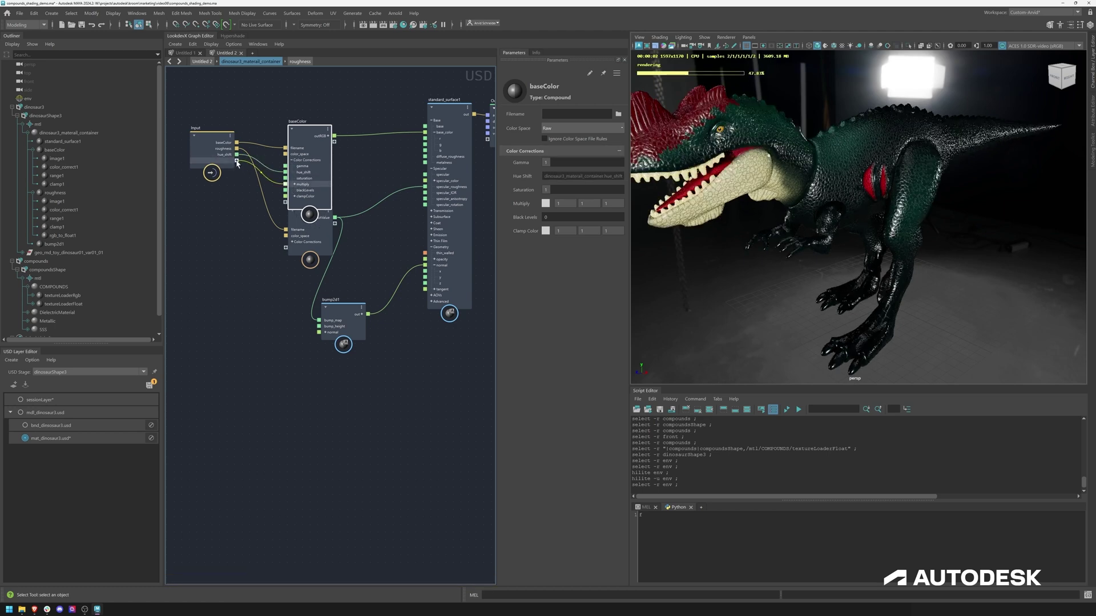
click(264, 102)
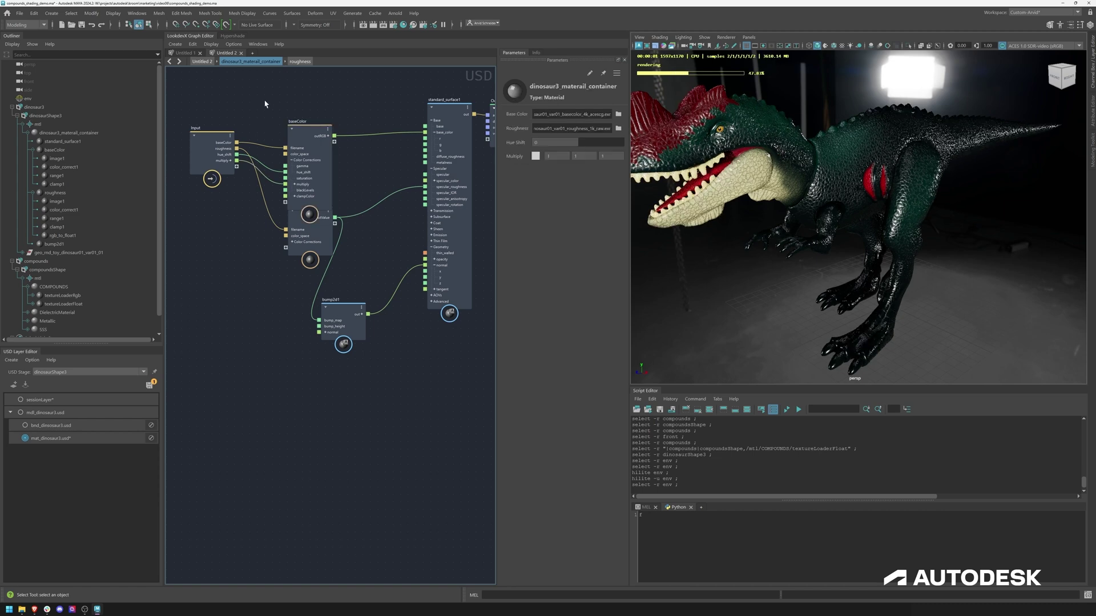
- Set the container's Hue Shift to about 0.24 and lower Multiply to a darker cyan
key(u)
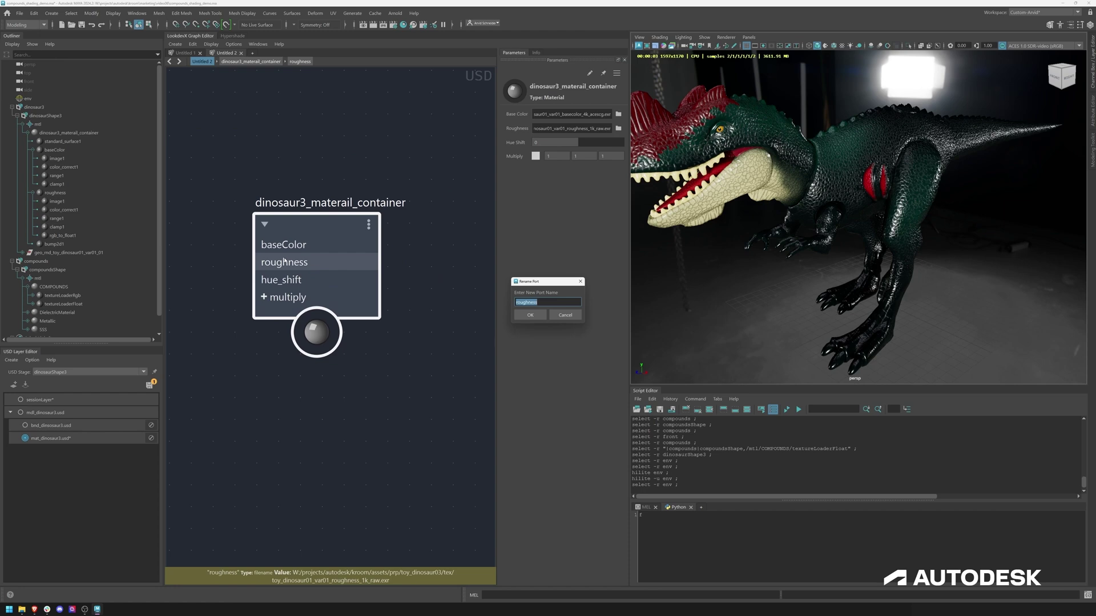
right_click(292, 278)
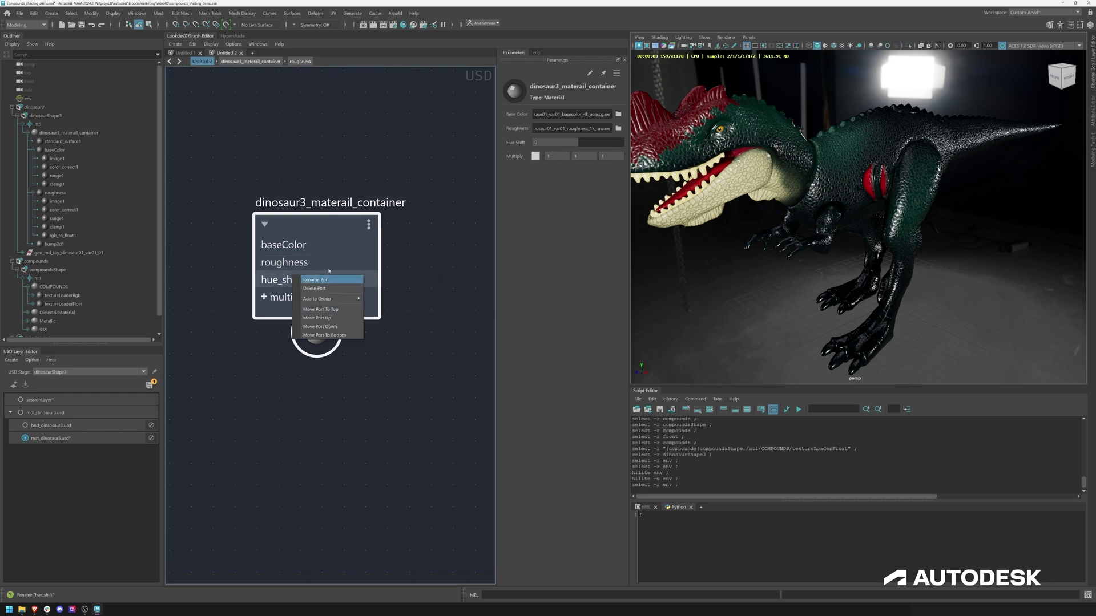
key(Escape)
drag(584, 144, 497, 176)
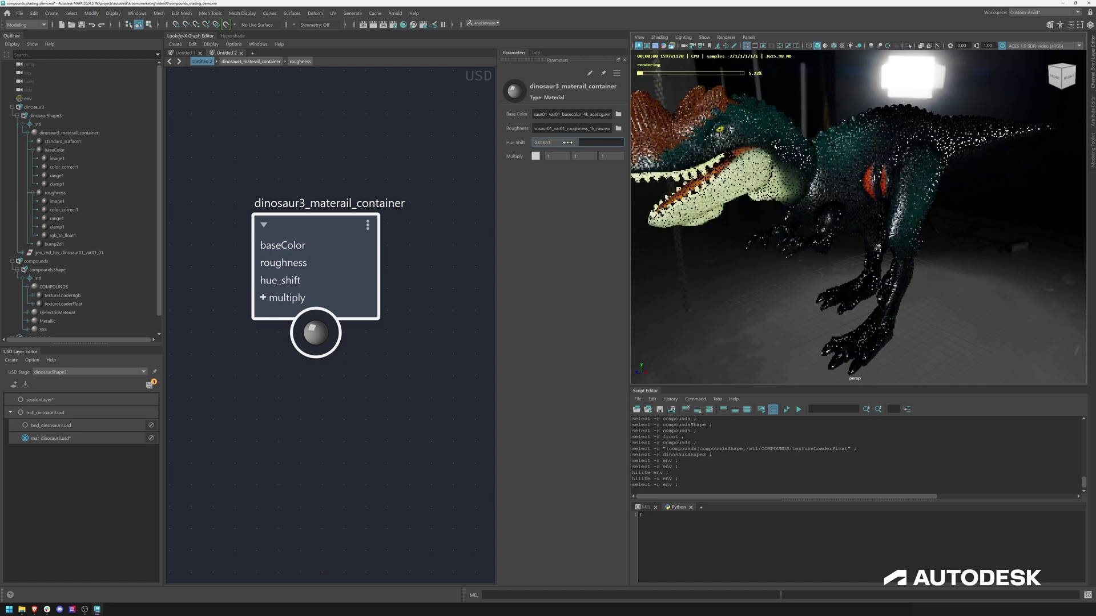
scroll(364, 166, down, 2)
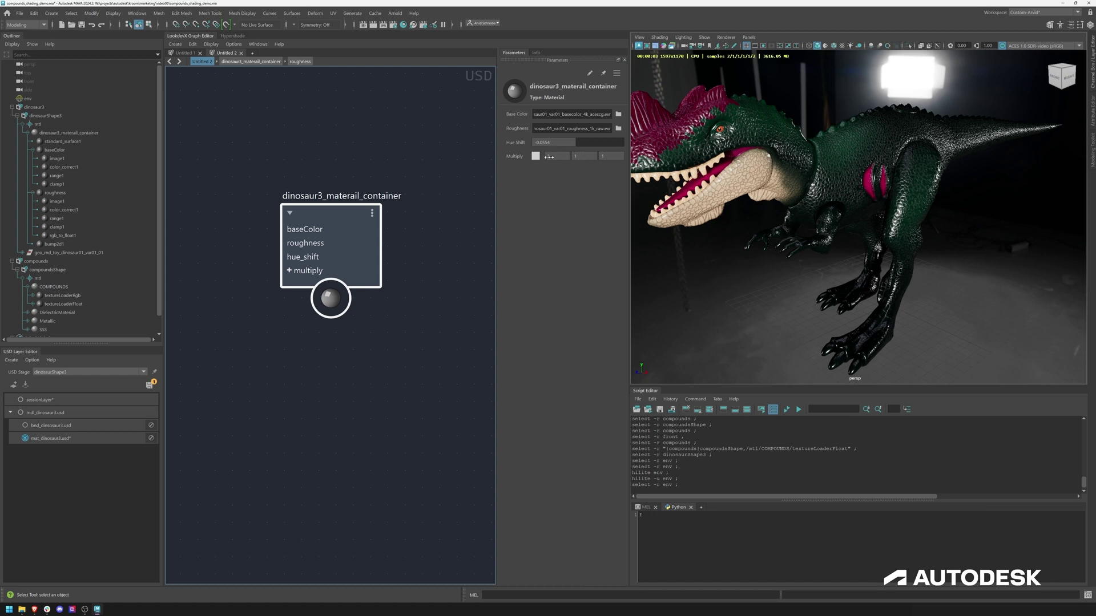
drag(585, 142, 650, 142)
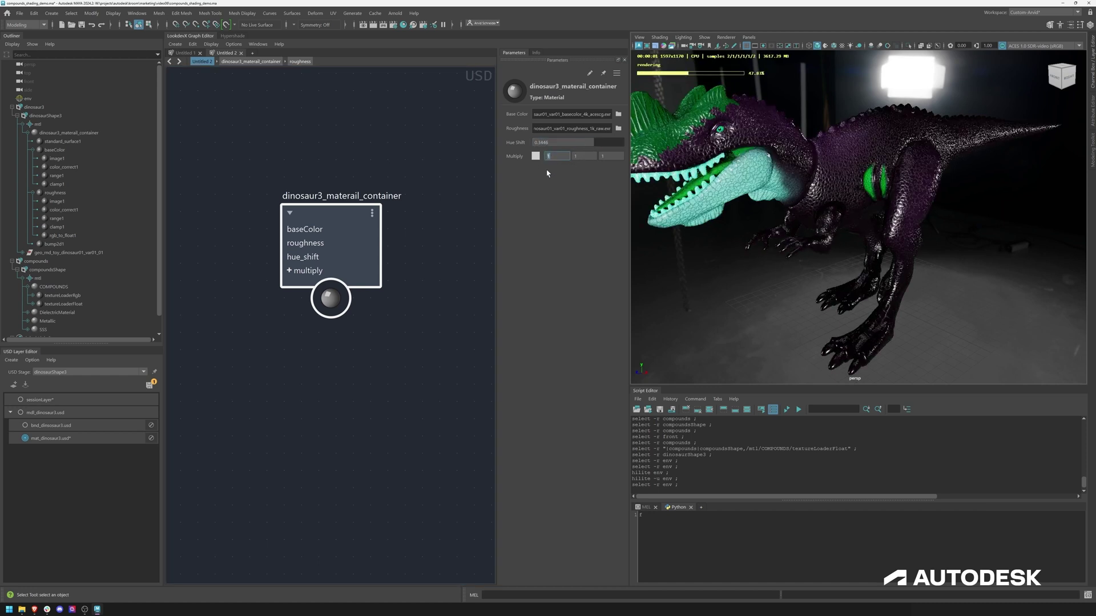
key(Return)
drag(519, 158, 459, 163)
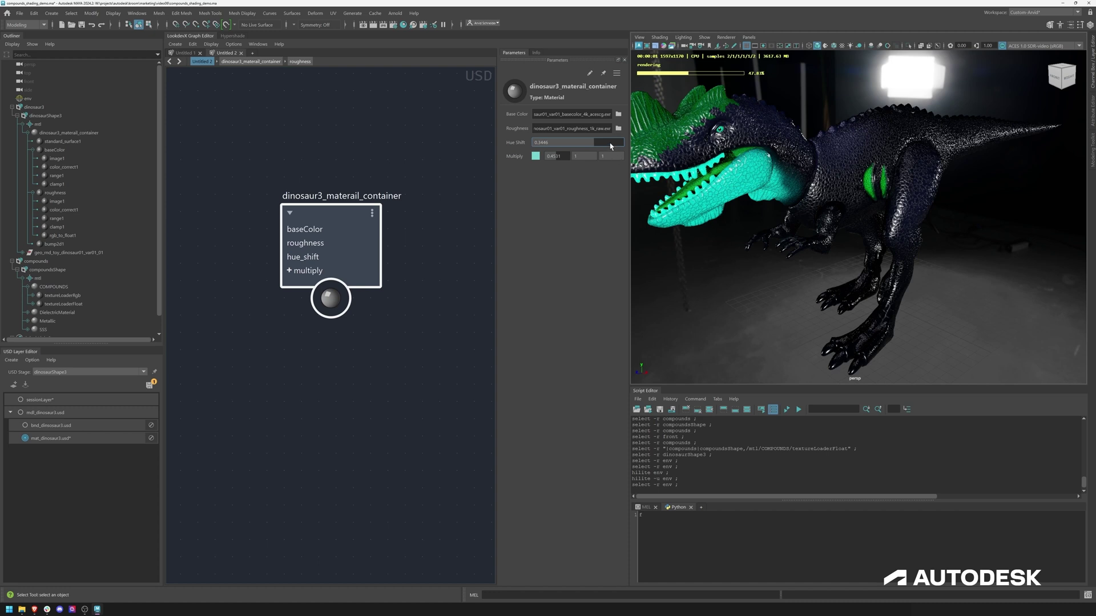
drag(616, 146, 611, 148)
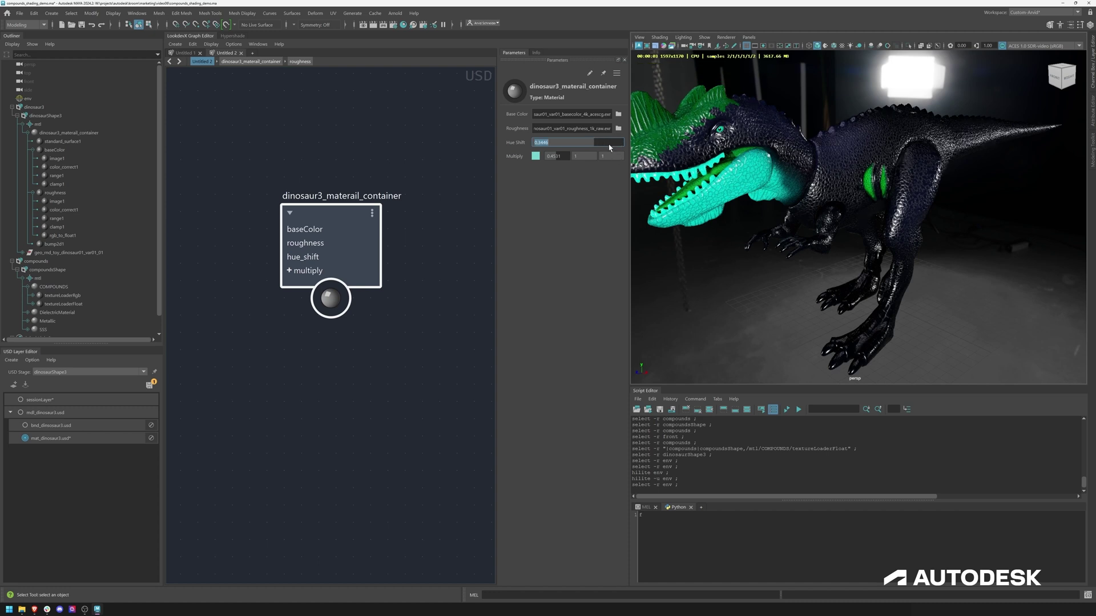
click(331, 248)
- Inside the container, arrange baseColor, roughness and bump2d1 and wrap them in a backdrop (Ctrl+B)
double_click(331, 249)
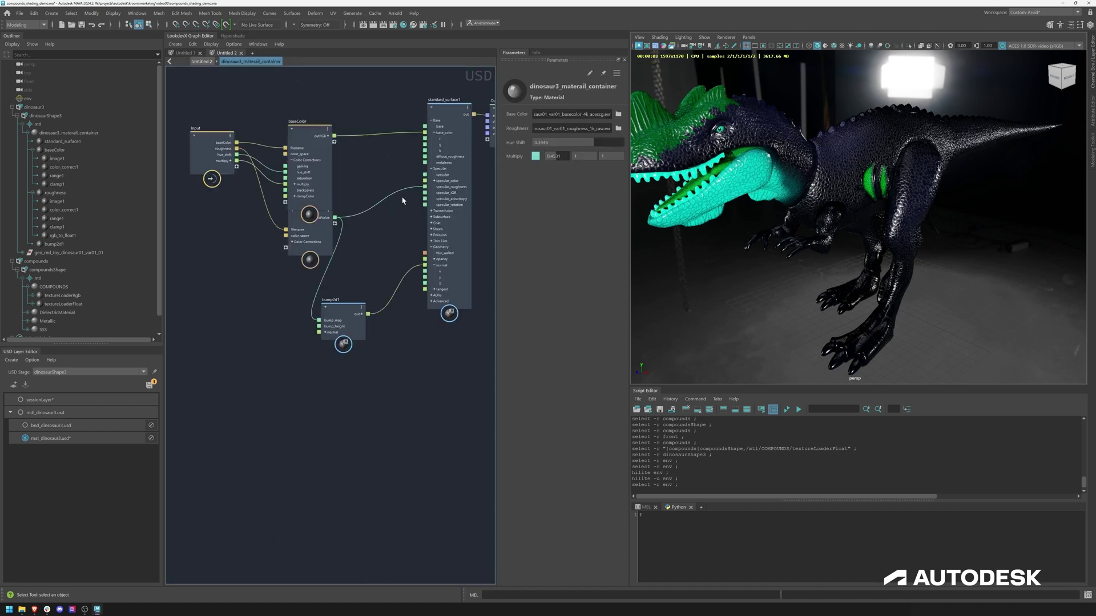
drag(306, 166, 330, 111)
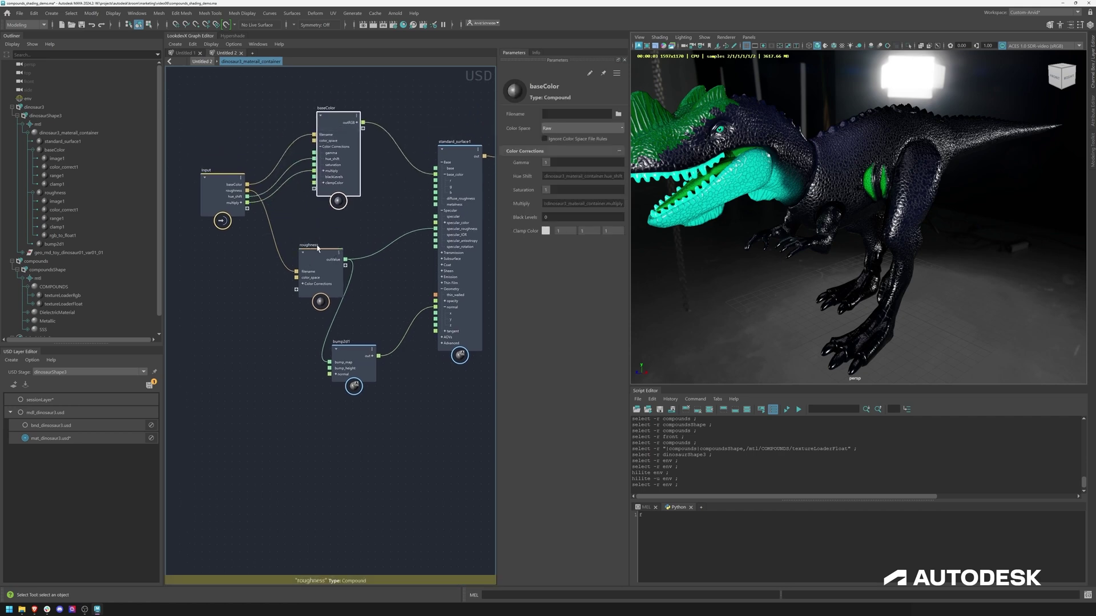
click(340, 249)
drag(358, 354, 374, 370)
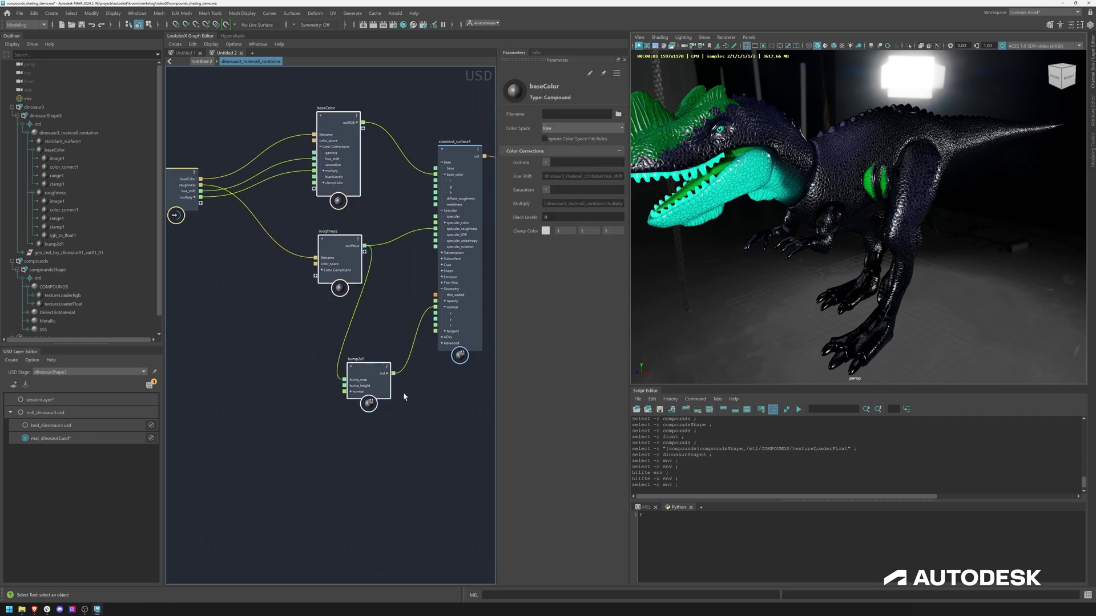
key(ctrl+b)
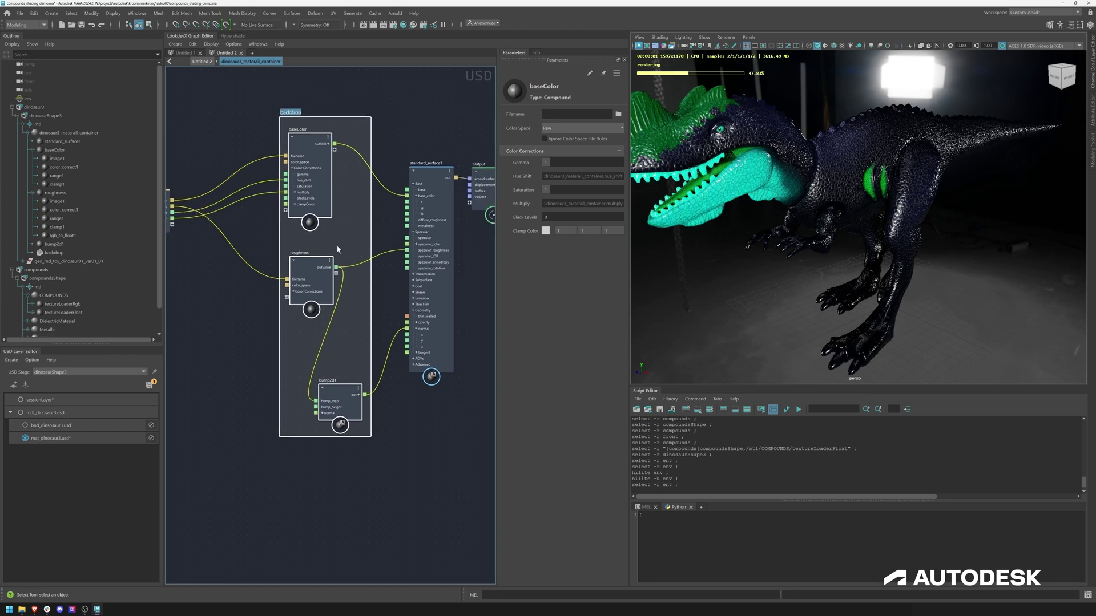
middle_drag(403, 246, 355, 250)
middle_drag(362, 128, 387, 120)
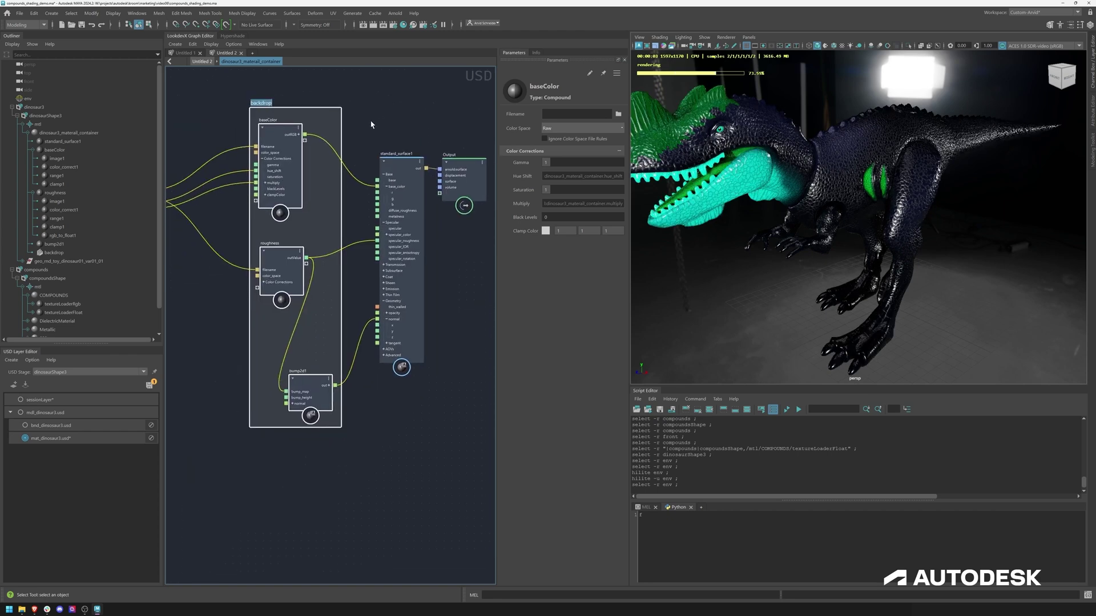